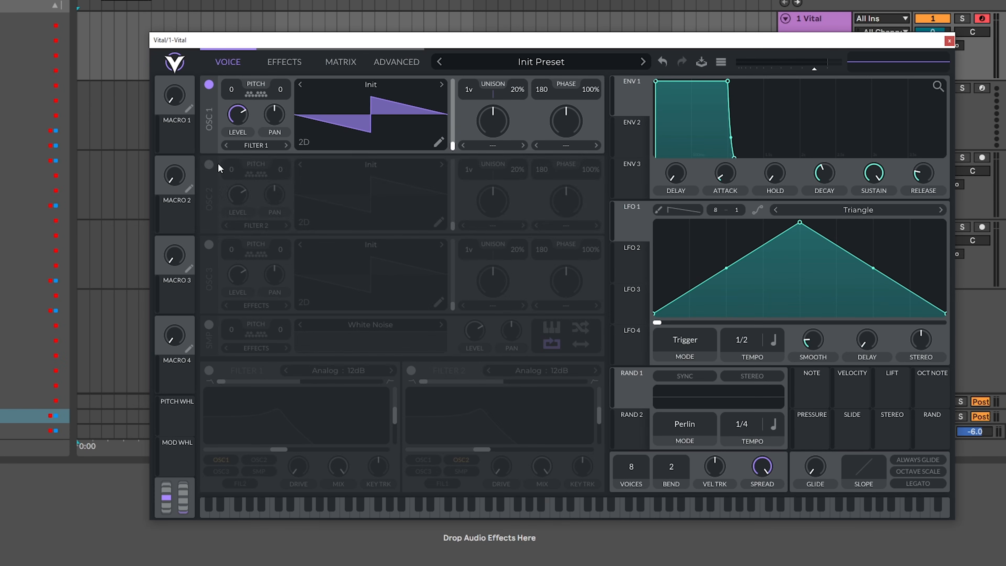
- Load the factory Basic Shapes wavetable into oscillators 1 and 2, moving oscillator 2's wavetable position to the saw shape
left_click(209, 164)
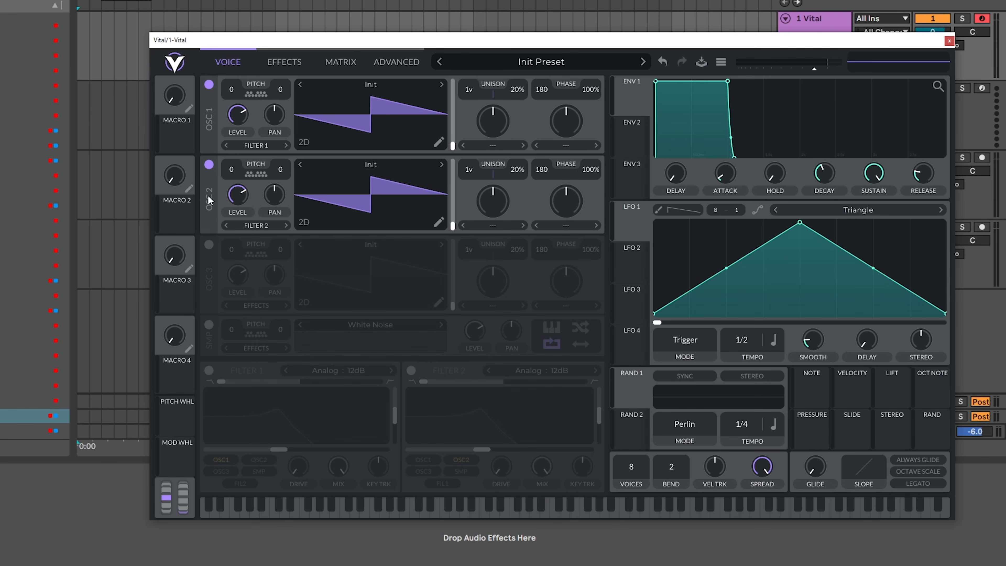
left_click(390, 84)
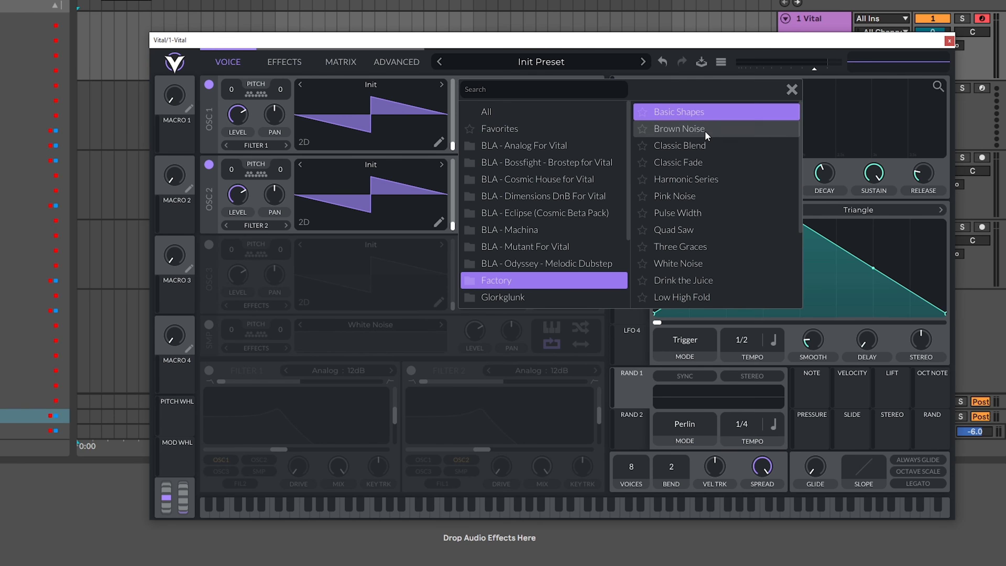
left_click(705, 114)
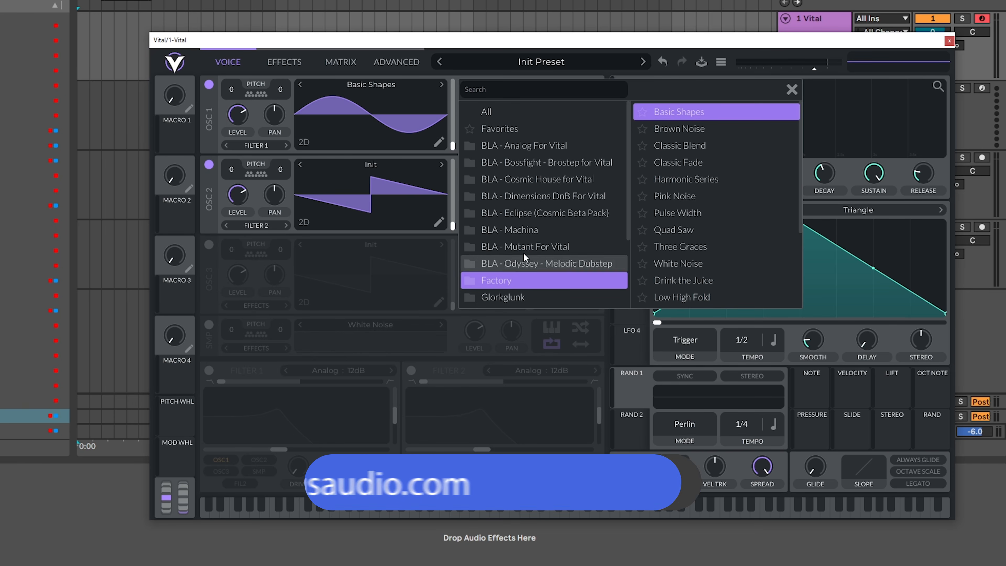
left_click(348, 168)
left_click(686, 192)
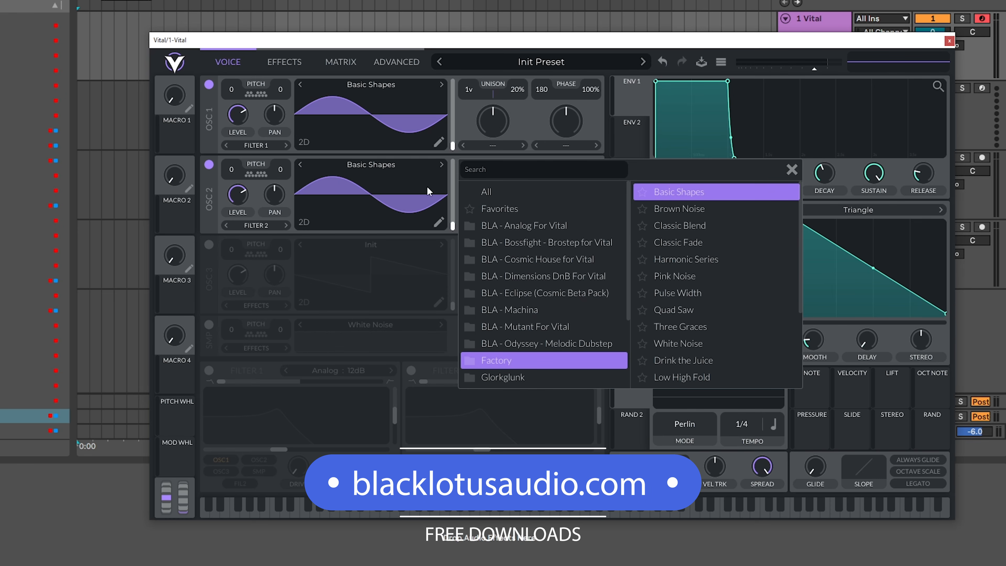
left_click(452, 157)
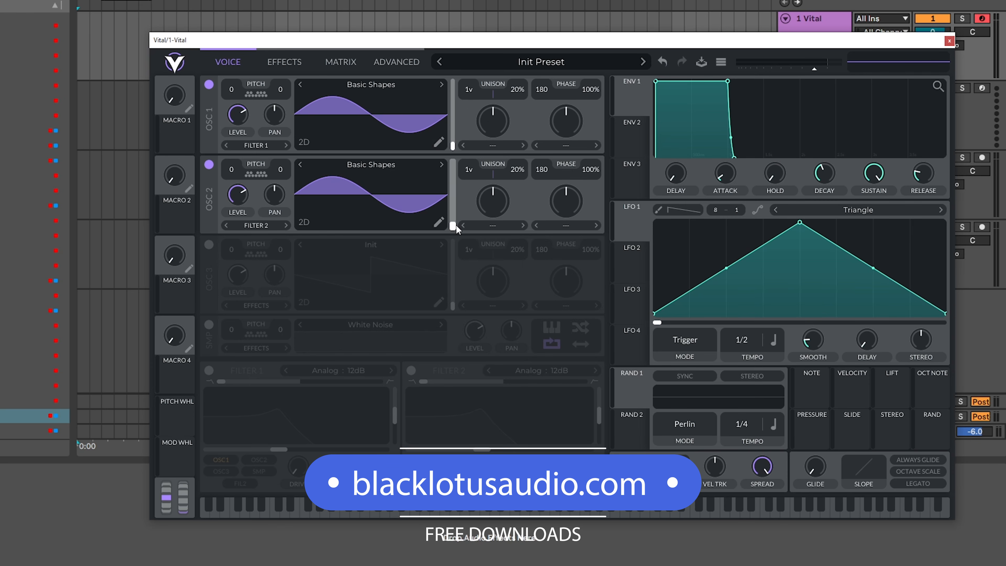
left_click_drag(452, 226, 455, 197)
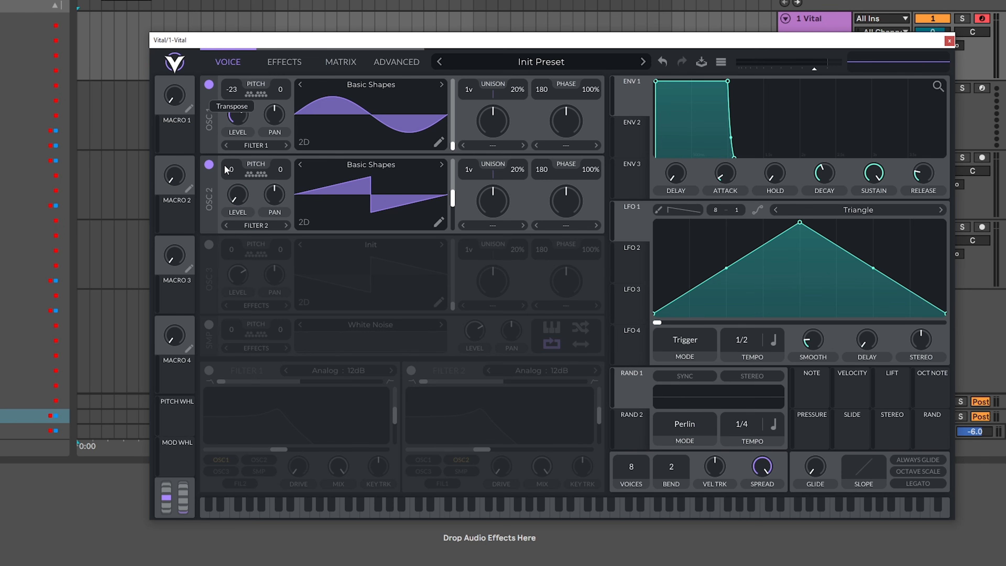
- Set oscillator 1 to transpose -24 and level 0, with LFO 1 at 1/4 tempo modulating the level
left_click_drag(240, 119, 239, 190)
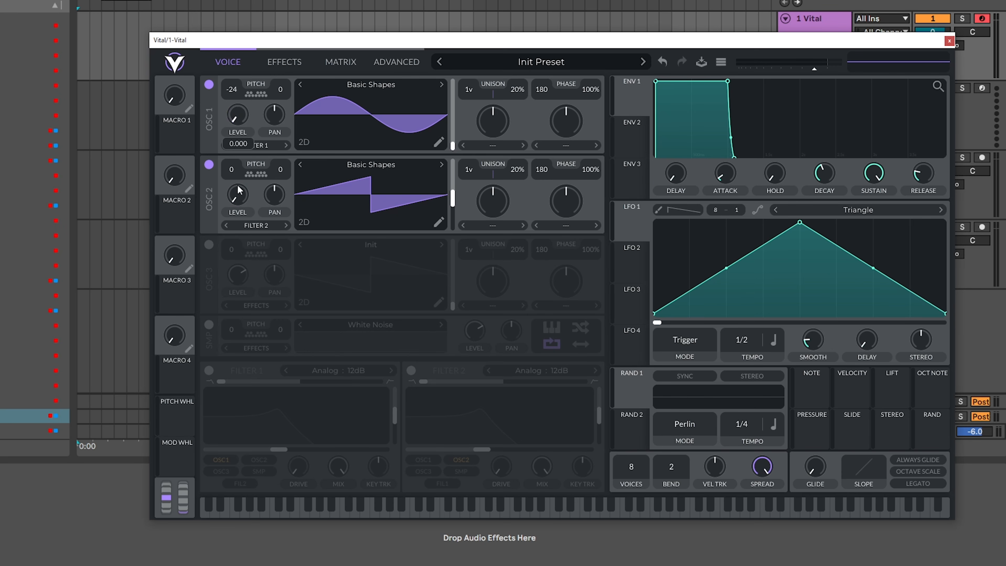
left_click_drag(632, 226, 252, 136)
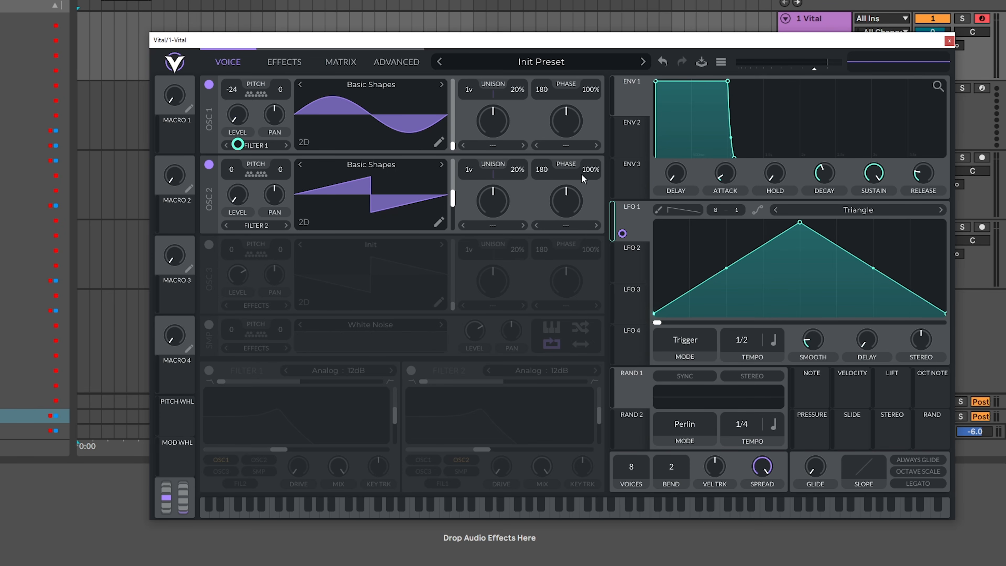
left_click_drag(743, 350, 753, 333)
- Set oscillator 1 to FM from oscillator 2 with zero amount, and transpose oscillator 2 to -12
left_click(565, 145)
left_click(591, 271)
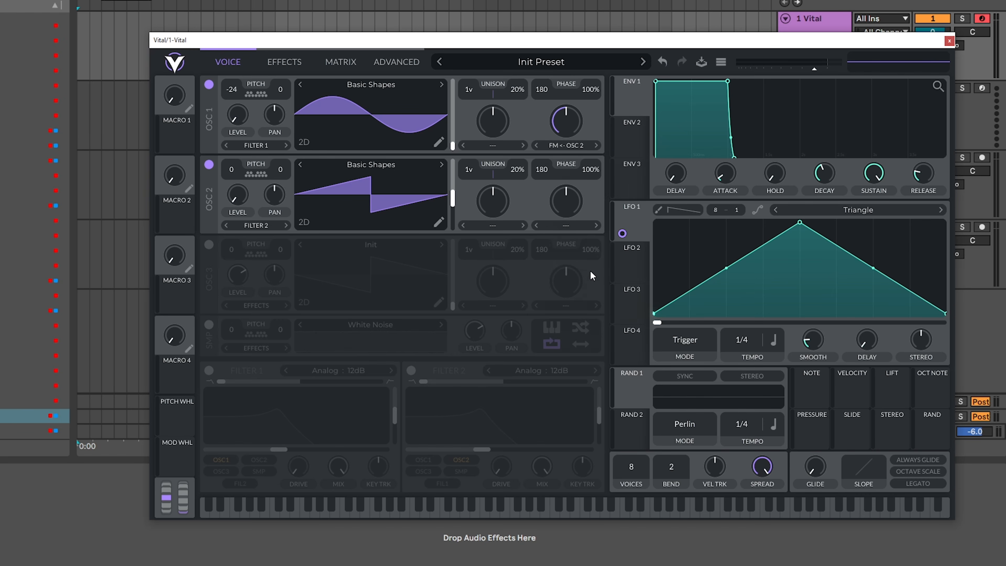
left_click_drag(564, 122, 558, 256)
left_click_drag(233, 163, 229, 215)
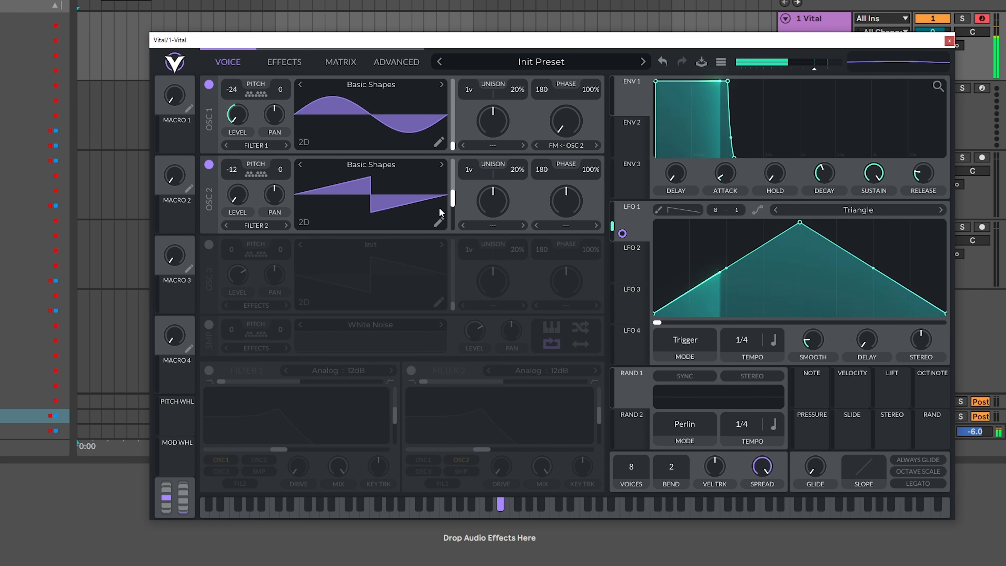
- Give both oscillators 9 unison voices and 0% phase randomization, with detune at 0% on oscillator 1 and 1% on oscillator 2
left_click_drag(482, 53, 482, 55)
left_click_drag(475, 169, 487, 134)
left_click_drag(518, 90, 522, 203)
left_click_drag(589, 91, 585, 244)
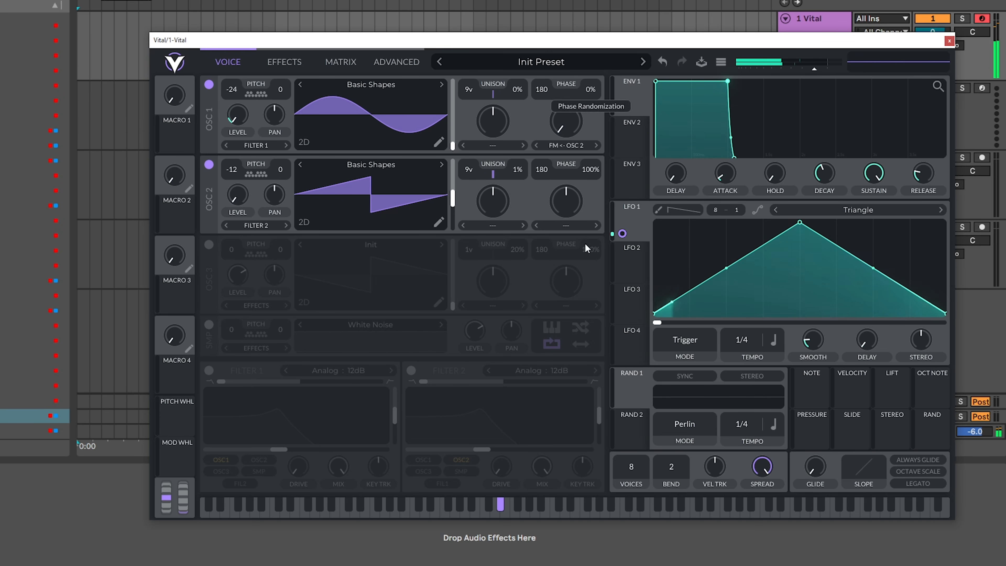
left_click_drag(598, 173, 567, 333)
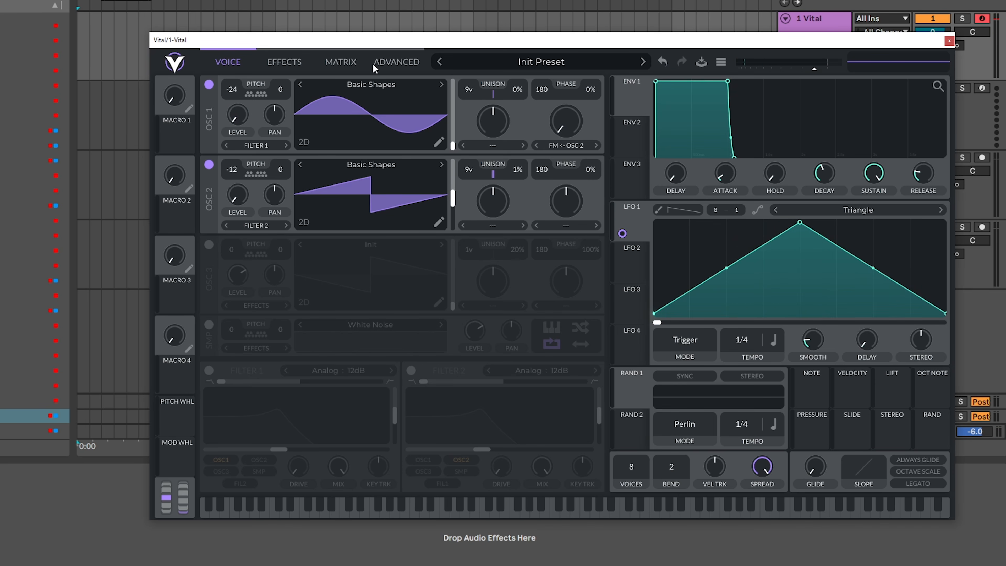
- Lower oscillator 1's stereo unison to its minimum and raise its distortion spread
left_click(399, 66)
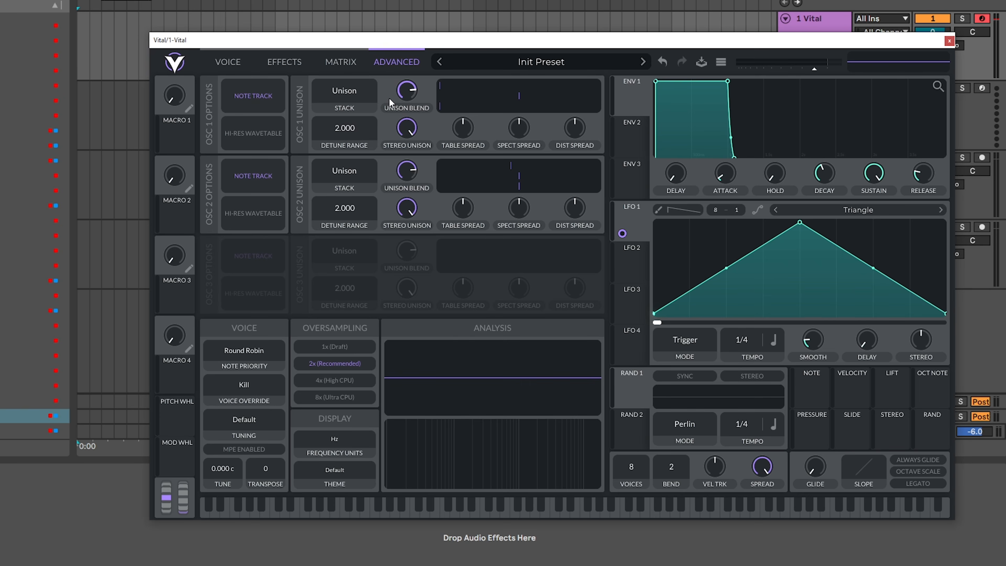
left_click_drag(410, 127, 411, 262)
mouse_move(579, 129)
left_mouse_down()
mouse_move(581, 113)
mouse_move(578, 127)
left_mouse_up()
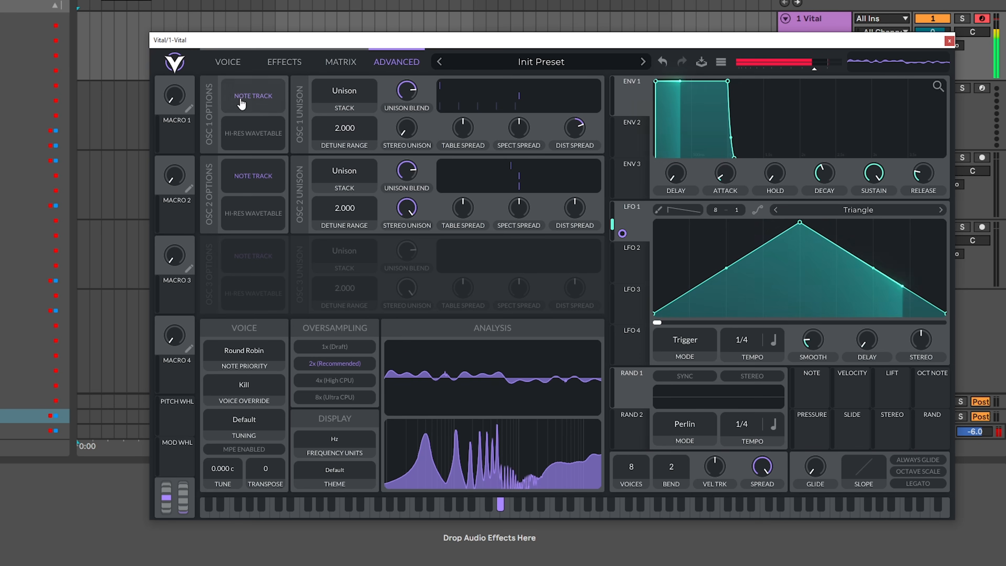
- Apply the Harmonic Stretch spectral morph to oscillator 2
left_click(223, 62)
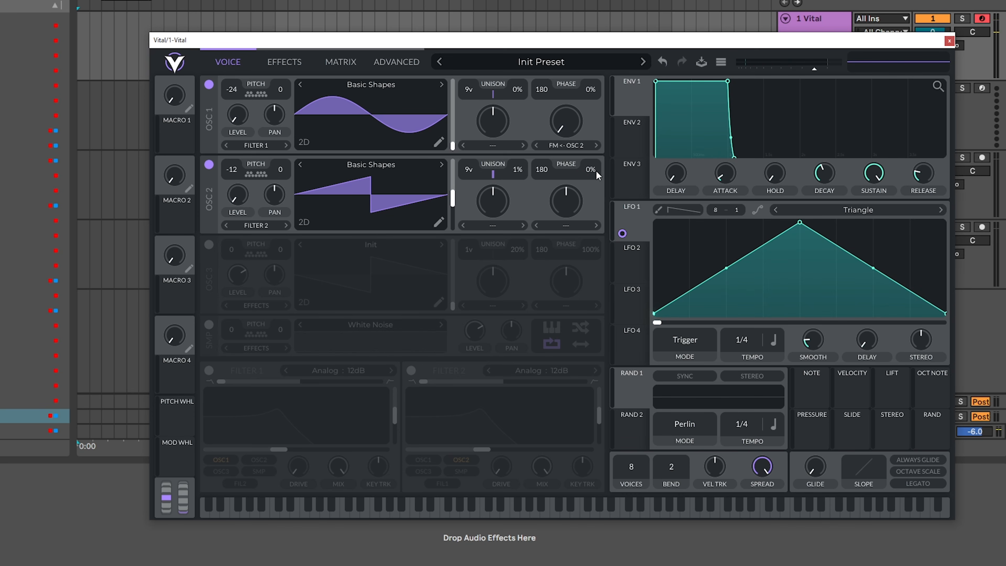
left_click(483, 227)
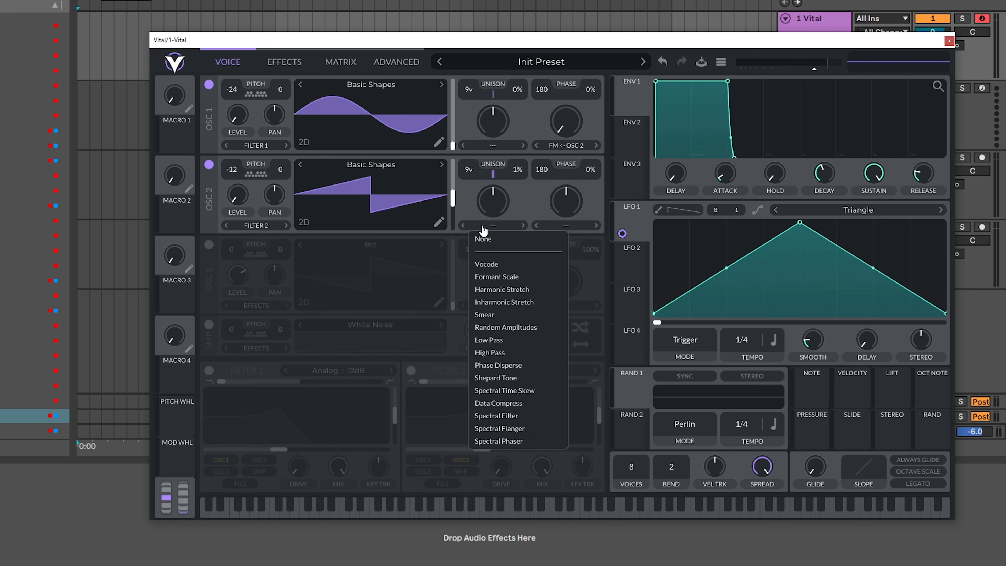
left_click(493, 292)
- Lower oscillator 2's stereo unison to its minimum and raise its spectral spread to about 46%
left_click(389, 69)
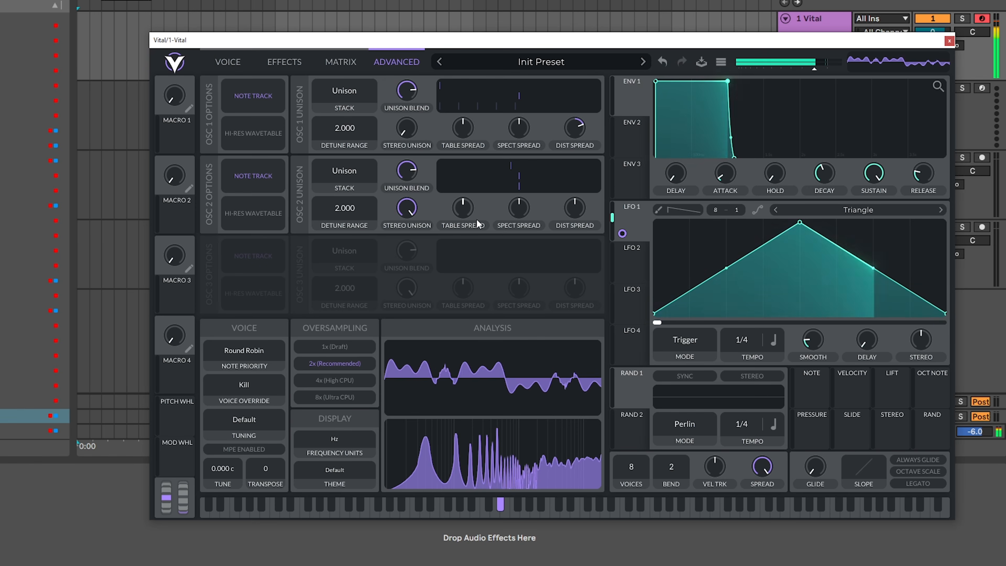
left_click_drag(527, 215, 527, 206)
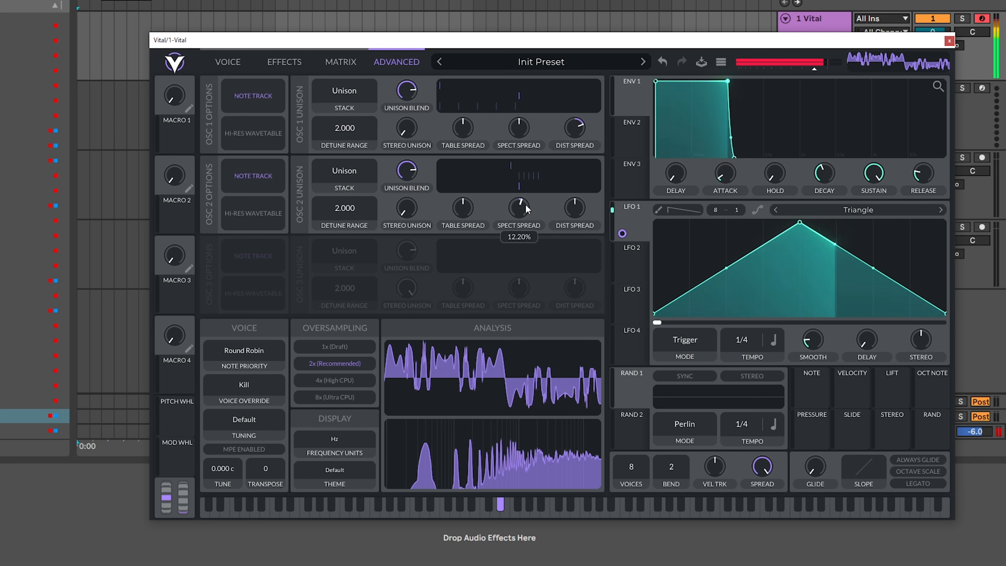
left_click_drag(526, 206, 533, 201)
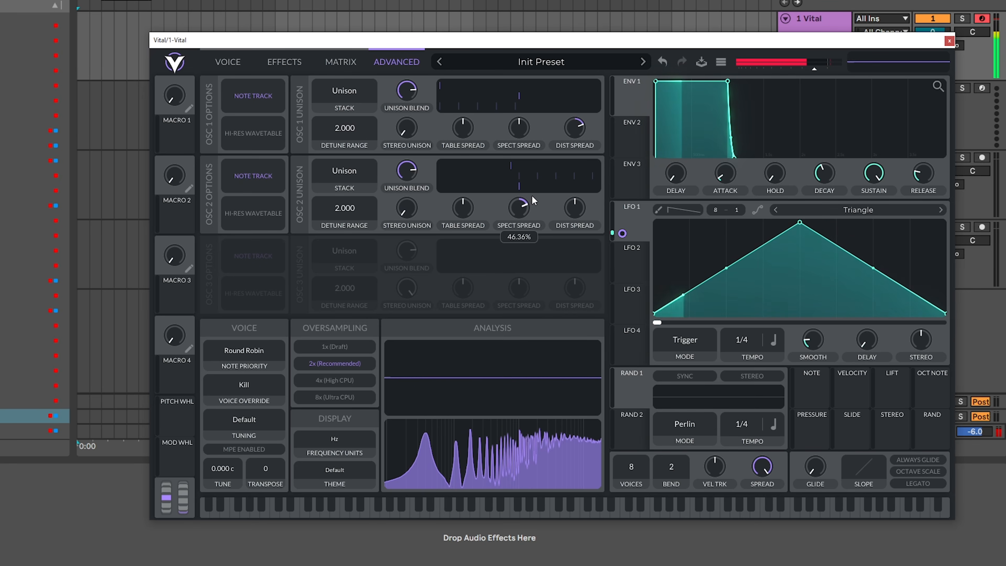
- Try a lower transposition on oscillator 2 and reset oscillator 1's distortion spread to 0%
left_click(228, 61)
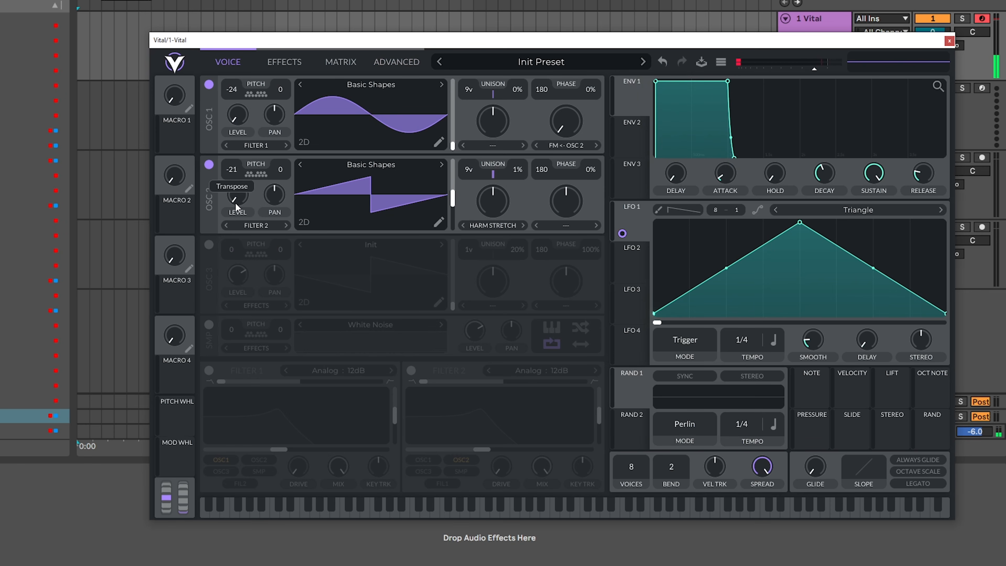
left_click(397, 62)
left_click_drag(527, 214, 529, 213)
double_click(572, 131)
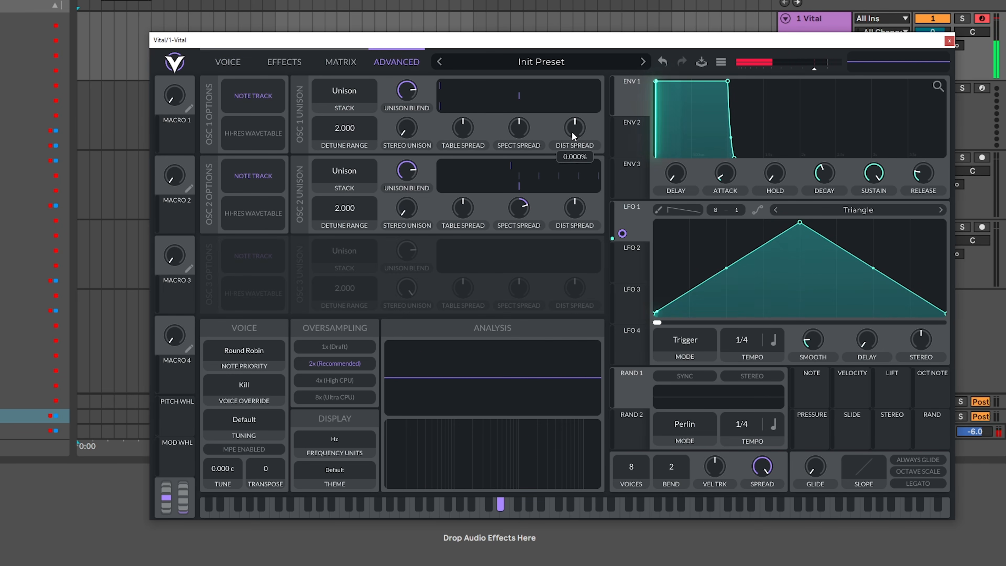
left_click(231, 62)
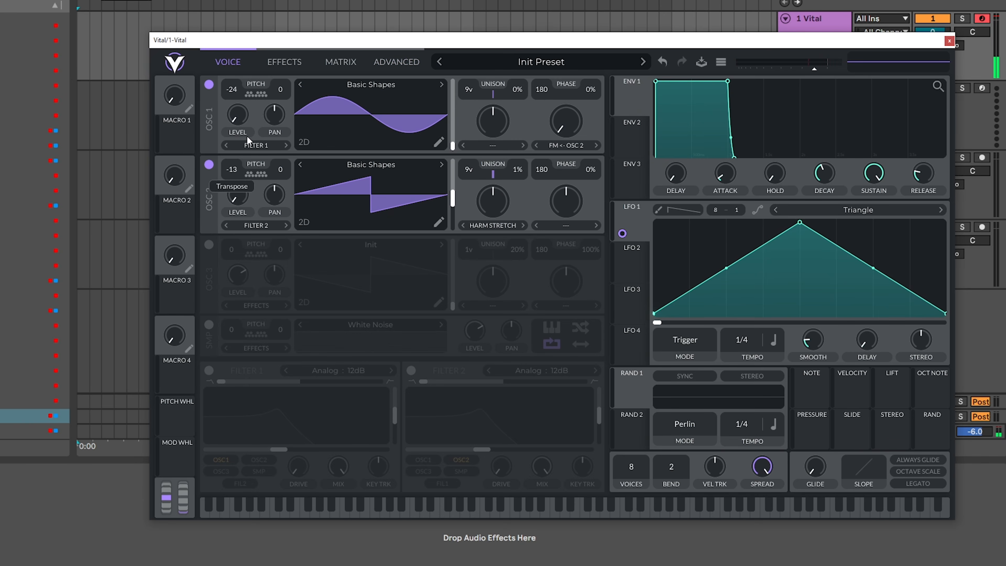
- Assign LFO 1 to oscillator 2's spectral spread and oscillator 1's distortion spread
left_click(393, 66)
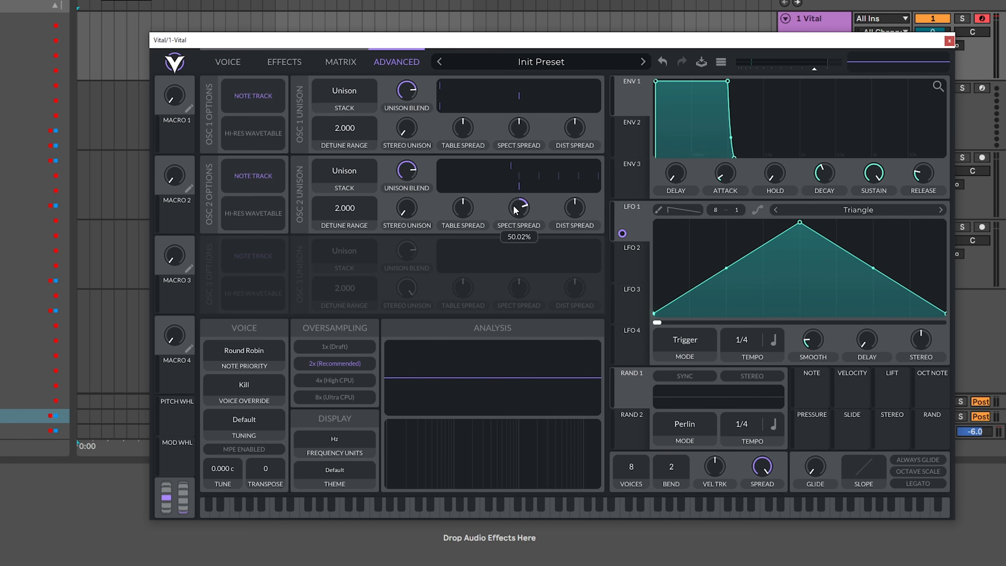
left_click_drag(623, 234, 519, 240)
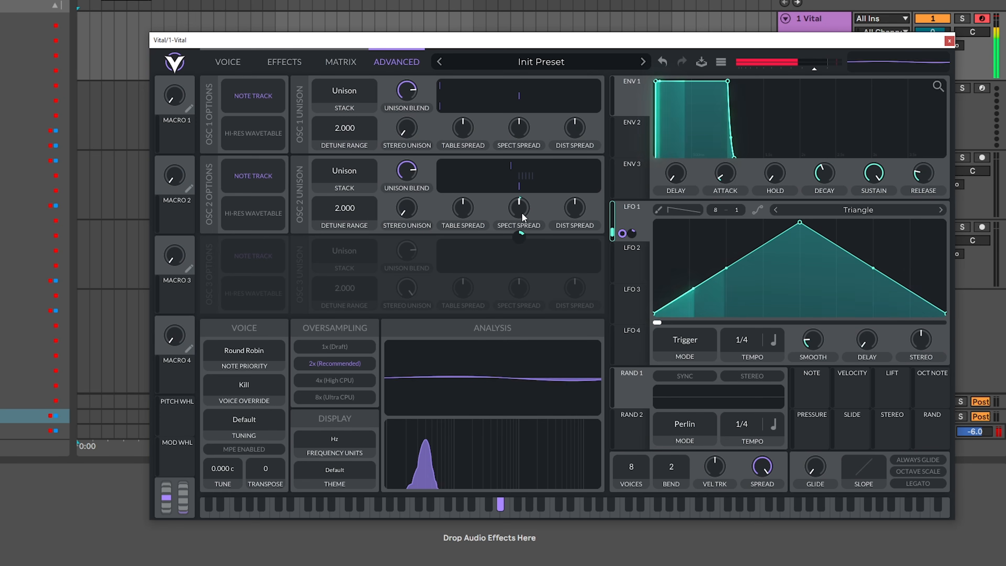
left_click_drag(635, 216, 577, 176)
- Set oscillator 1's distortion spread to about 18% and its LFO 1 modulation depth to about 0.07
left_click_drag(576, 131, 577, 120)
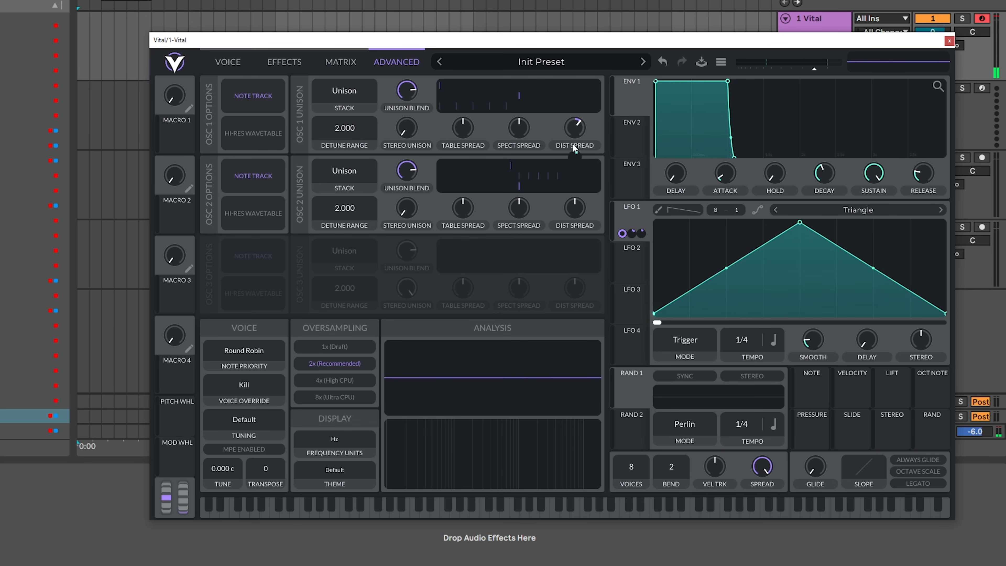
left_click_drag(576, 128, 577, 130)
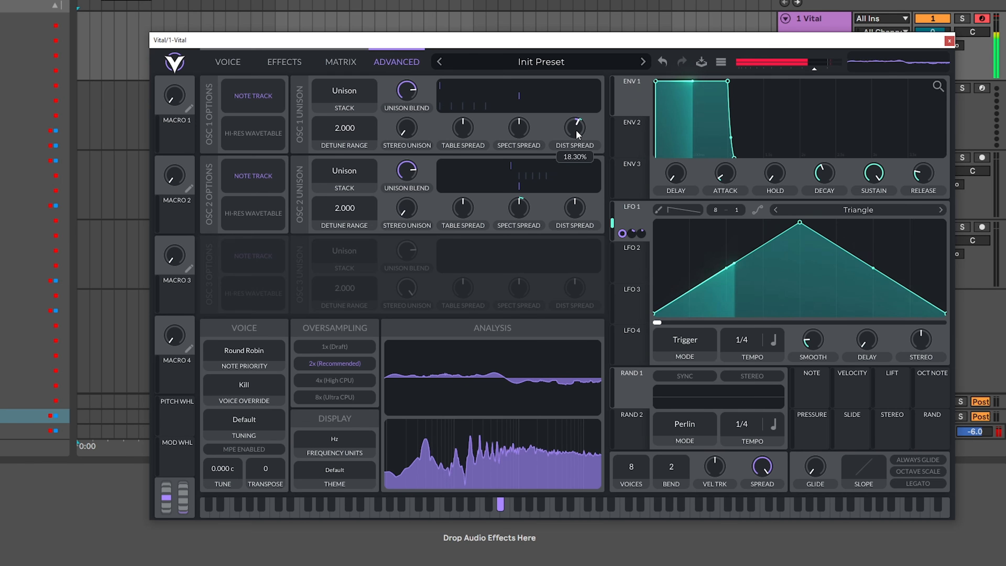
left_click_drag(577, 155, 576, 154)
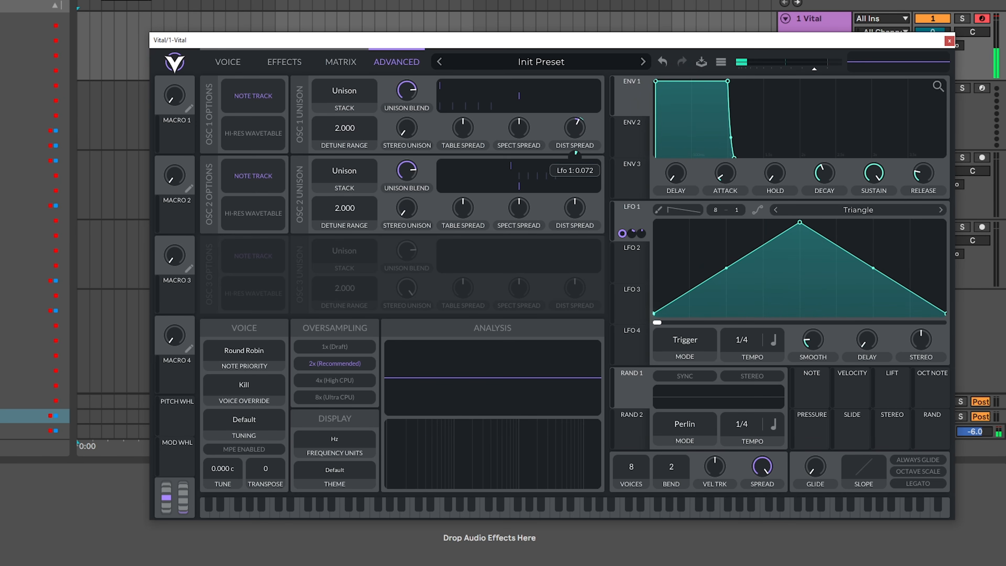
- Fine-tune oscillator 1's distortion spread modulation and set oscillator 2's spectral spread to about 28%
left_click_drag(575, 129, 576, 130)
left_click_drag(519, 237, 527, 207)
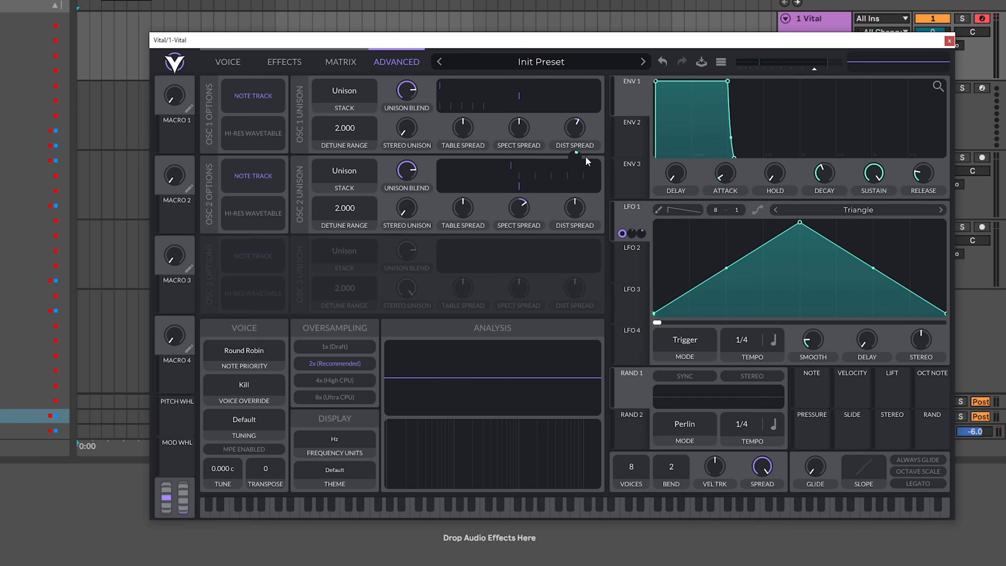
left_click_drag(576, 155, 576, 161)
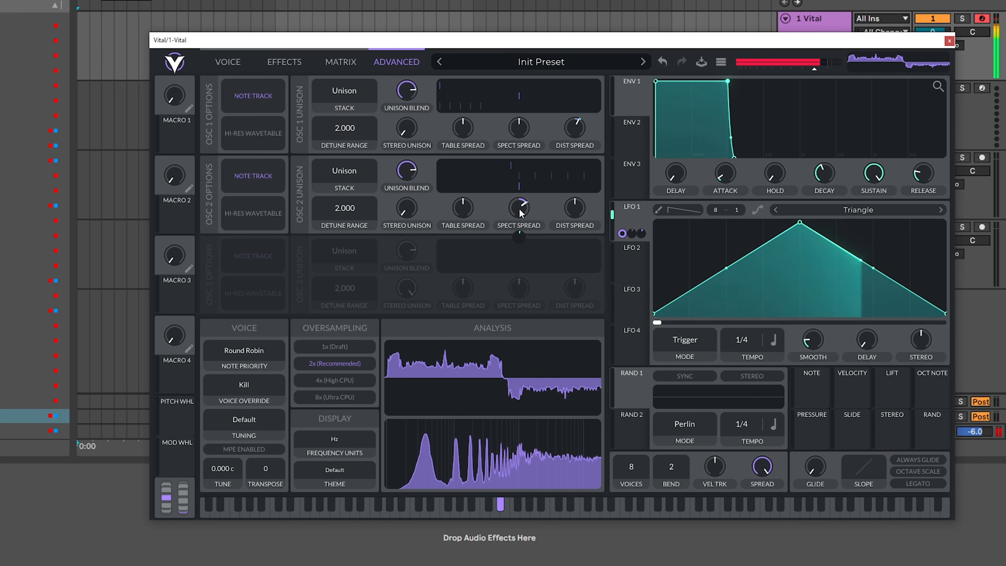
left_click_drag(519, 208, 519, 213)
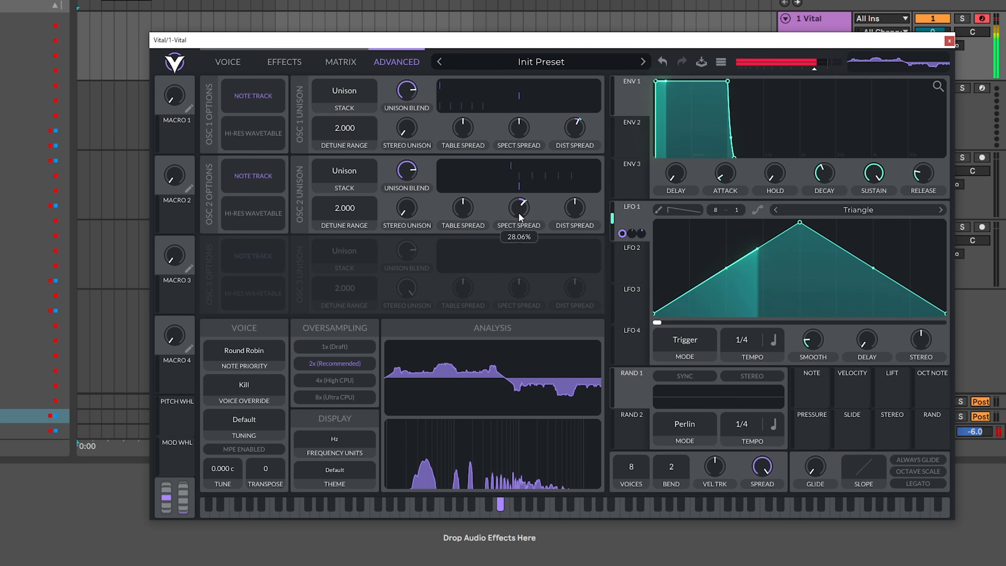
- Set oscillator 2's unison detune to 0% and modulate oscillator 1's FM amount with LFO 1 at a depth of about 0.06
left_click(237, 65)
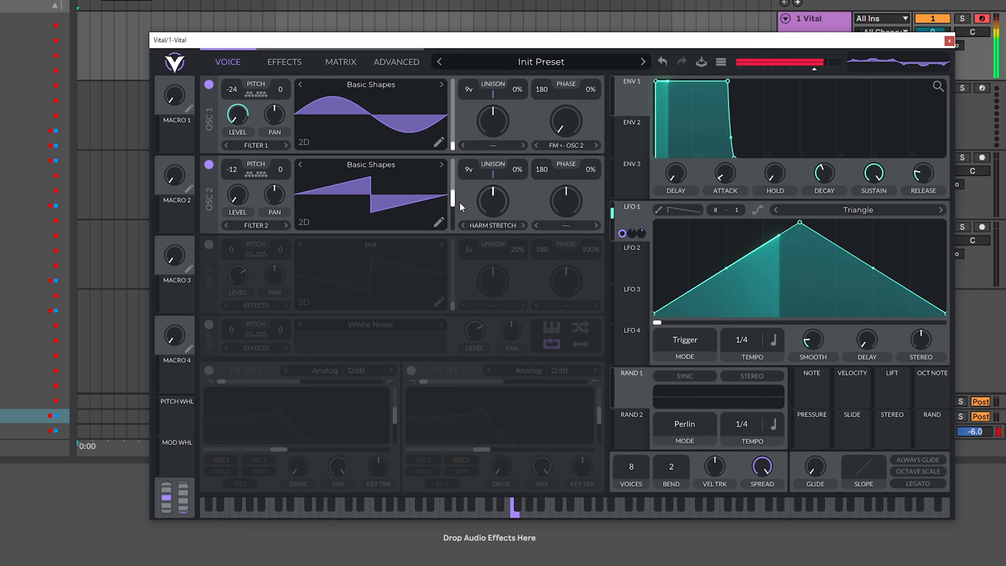
left_click_drag(576, 129, 576, 159)
left_click_drag(620, 199, 566, 164)
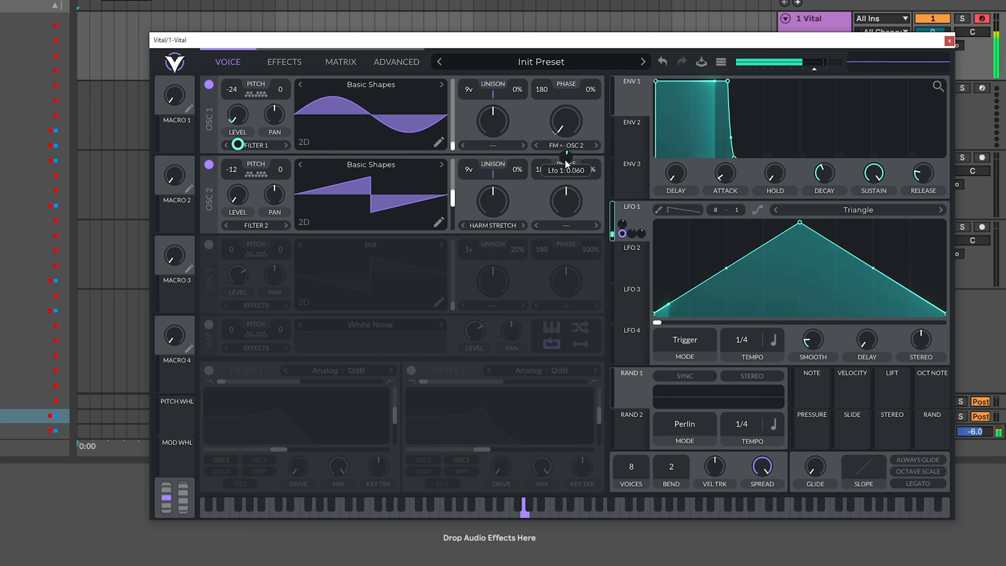
- Try oscillator 2 at a transposition of 0 and return it to -12
left_click_drag(257, 175, 247, 129)
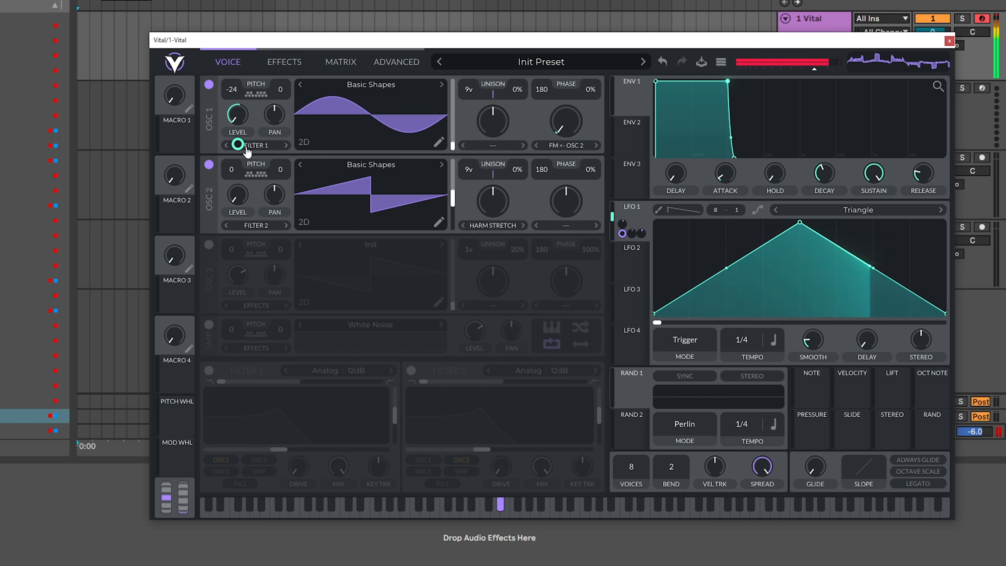
left_click_drag(236, 170, 254, 187)
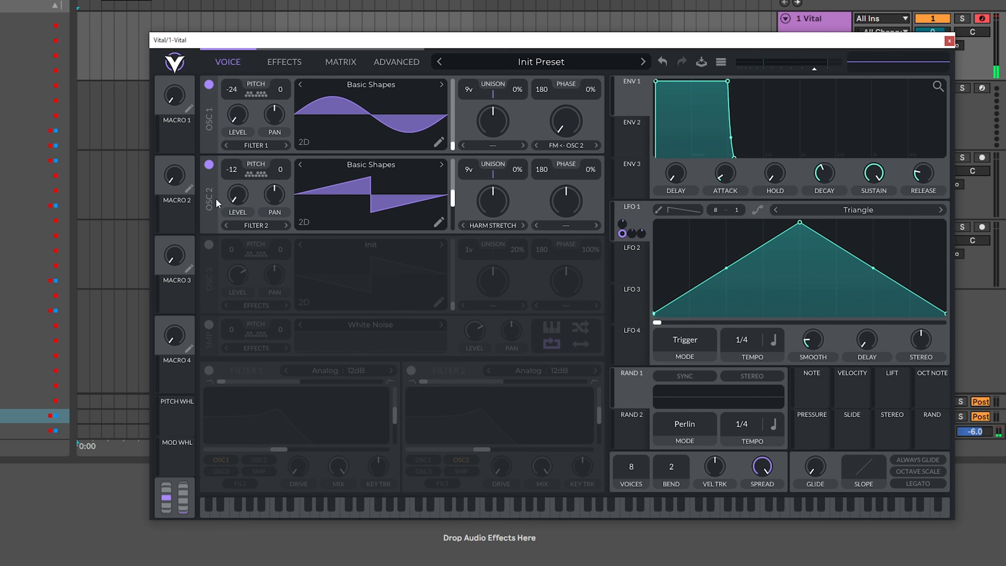
- Move LFO 1's triangle peak near the start of the cycle for a fast rise and long fall
left_click_drag(792, 231, 687, 192)
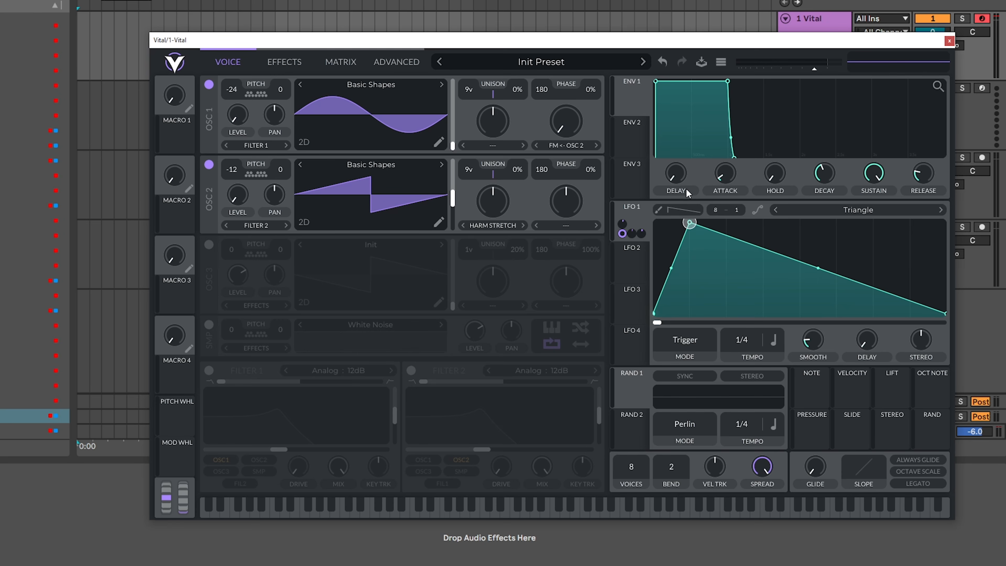
- Add a baseline point at about three quarters of LFO 1's cycle and bow both the rise and fall curves upward
double_click(907, 264)
left_click_drag(907, 264, 879, 332)
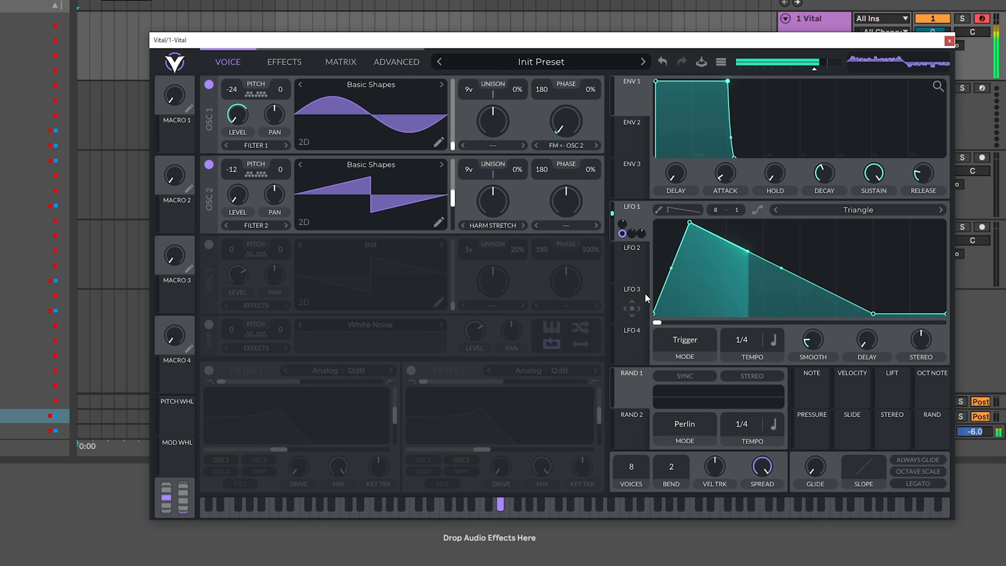
left_click_drag(673, 273, 673, 260)
left_click_drag(784, 271, 793, 245)
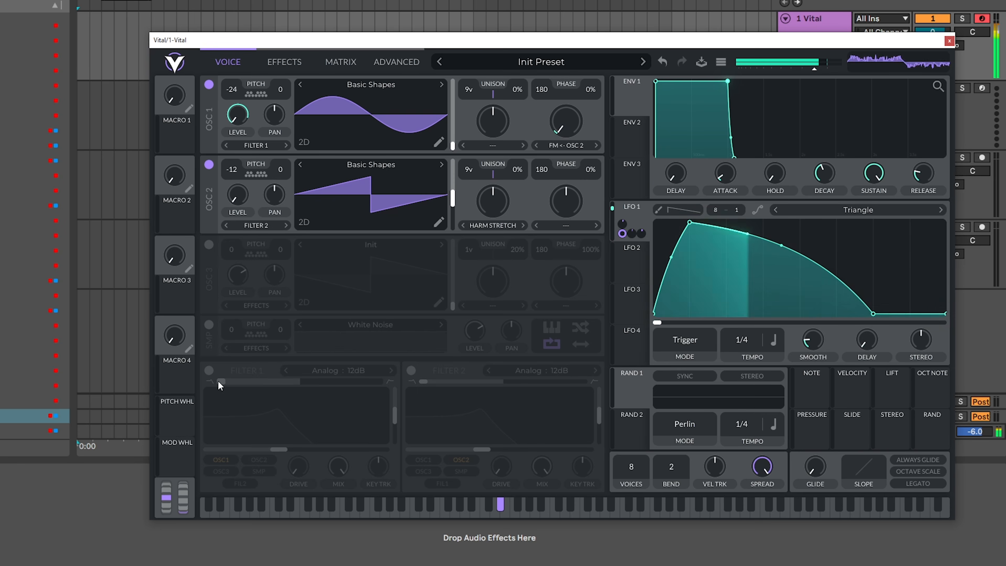
- Enable filter 1, blend it fully to high-pass and set its model to Ladder 12dB
left_click(208, 371)
left_click_drag(221, 381, 378, 381)
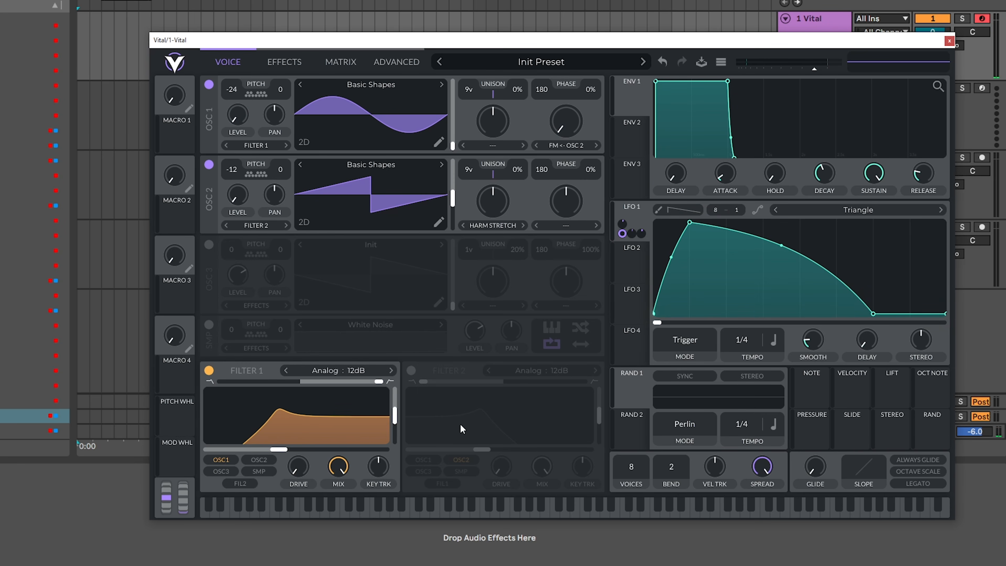
left_click(337, 371)
left_click(421, 411)
left_click(484, 377)
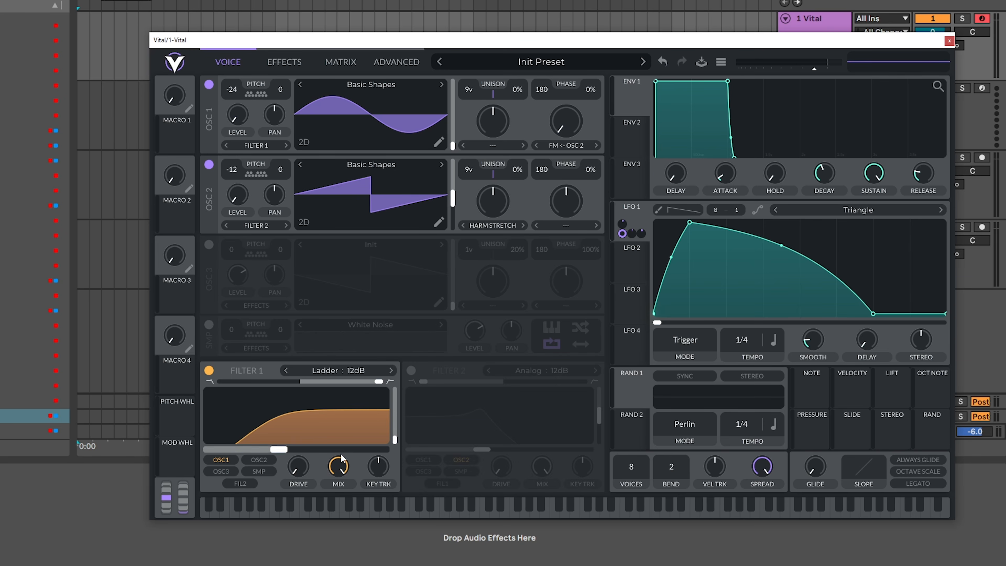
- Set filter 1's cutoff to about 47 Hz, modulate it with LFO 1, and switch the slope to 24dB
left_click_drag(285, 450, 242, 449)
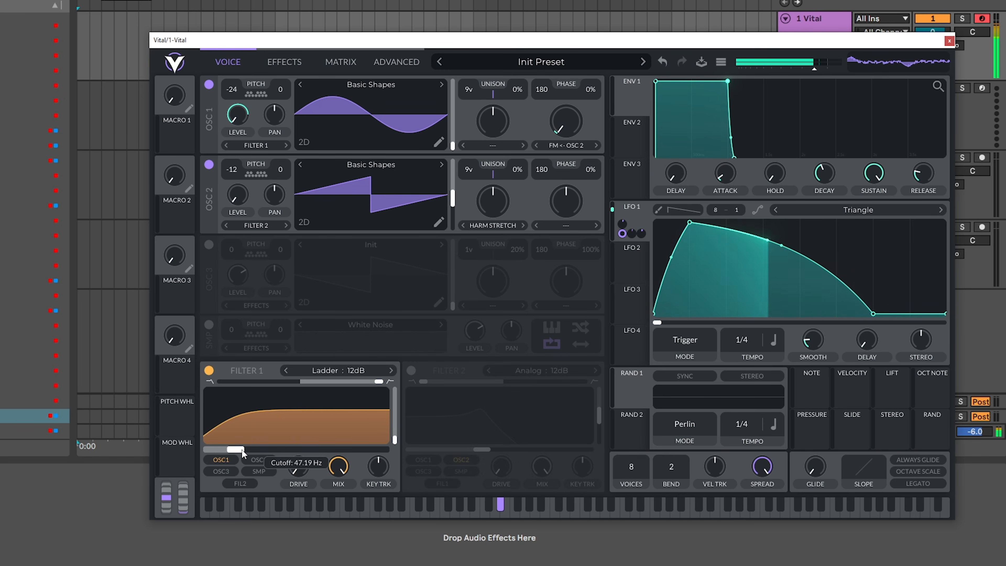
left_click_drag(633, 216, 296, 425)
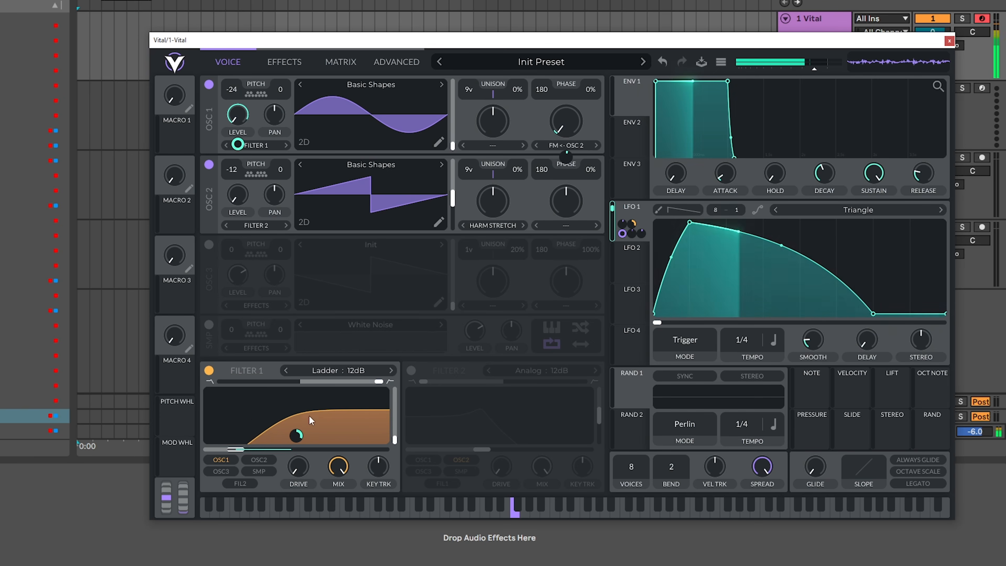
left_click(391, 371)
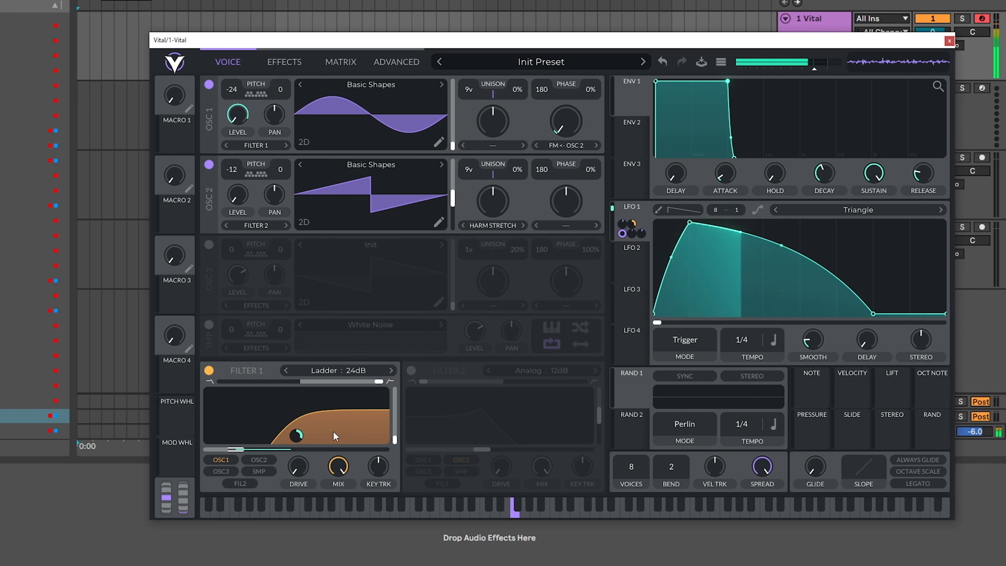
- Enable filter 2 with filter 1 as its input, using the Ladder Notch Blend type at a blend of 1.000
left_click(412, 371)
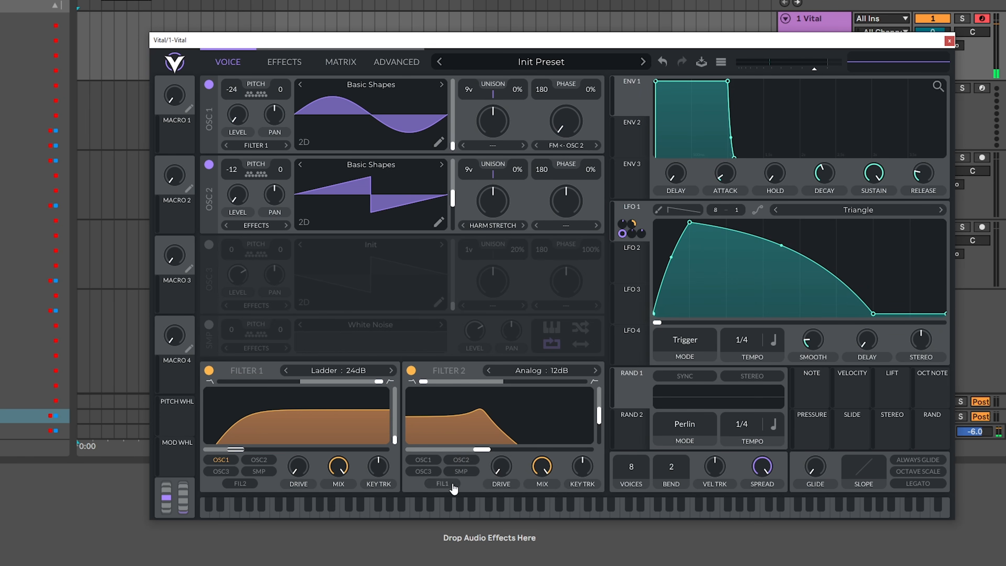
left_click(529, 370)
left_click(653, 411)
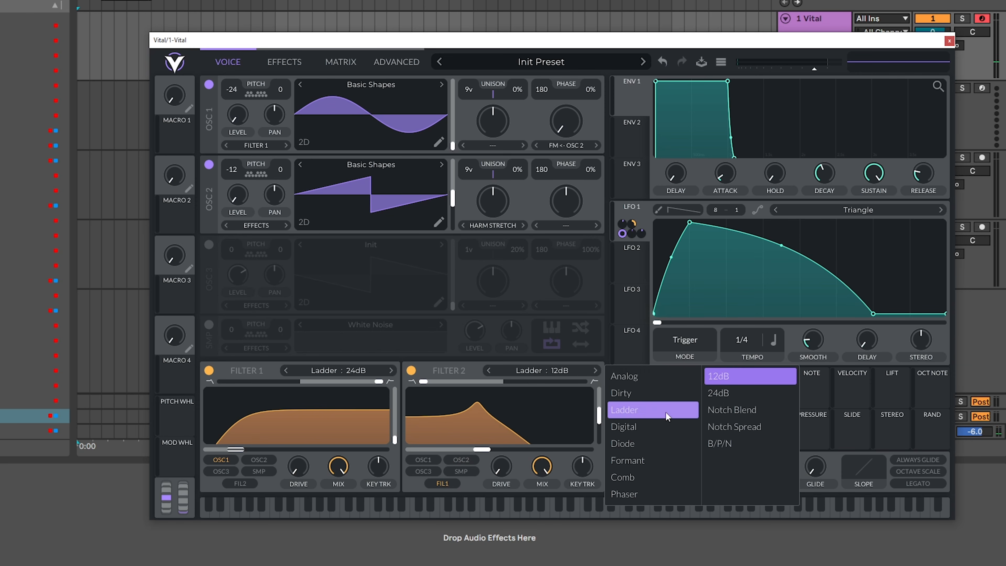
left_click_drag(460, 382, 517, 384)
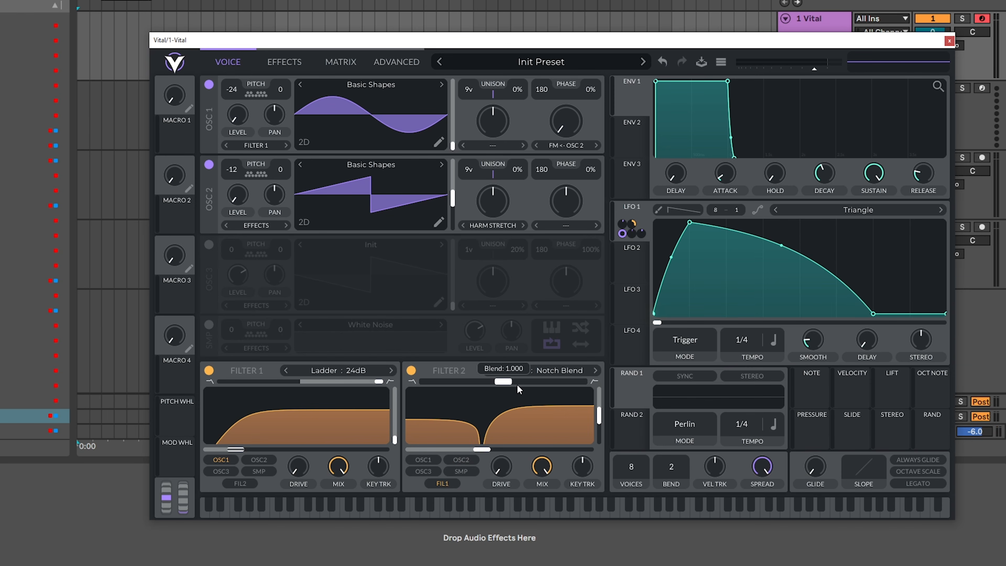
- Drop filter 2's resonance to minimum, raise its cutoff slightly, and modulate the cutoff with LFO 1 so the notch sweeps downward
left_click_drag(599, 420, 599, 440)
left_click_drag(489, 450, 512, 451)
left_click_drag(632, 229, 500, 436)
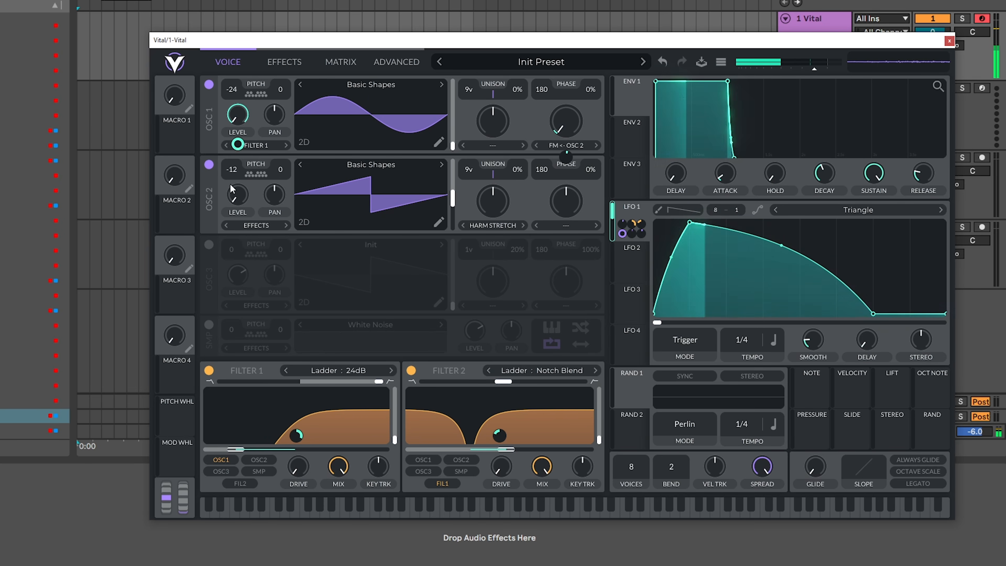
- Enable oscillator 3 with a rounded square frame of the Basic Shapes wavetable and transpose it to -24
left_click(209, 248)
left_click(358, 247)
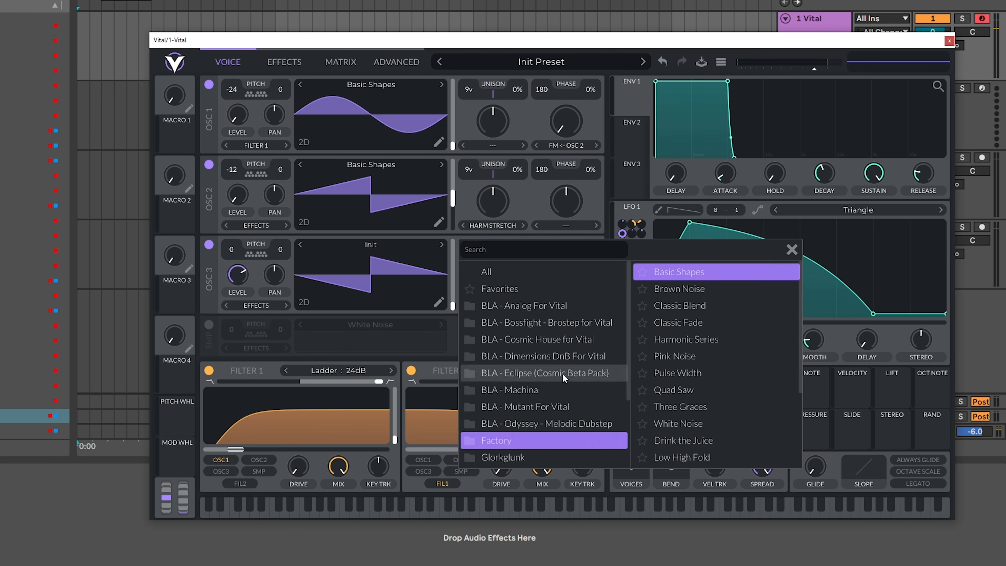
left_click(674, 273)
left_click(792, 249)
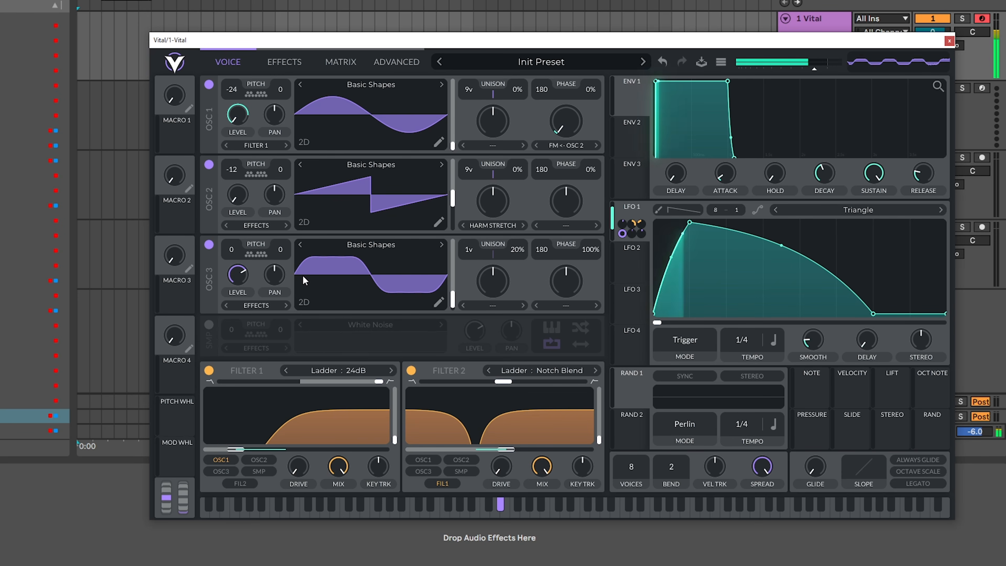
left_click_drag(232, 250, 224, 324)
- Modulate oscillator 3's level with LFO 2 at depth 1.000, using a 1/4 tempo and an early-peaking shape that reaches baseline before the end
left_click_drag(633, 271, 240, 282)
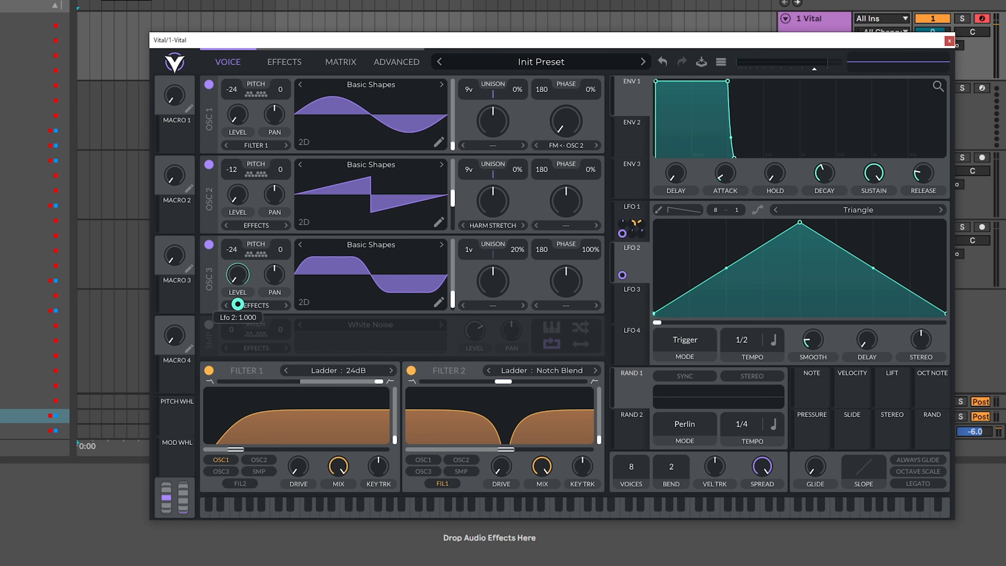
left_click_drag(800, 223, 727, 223)
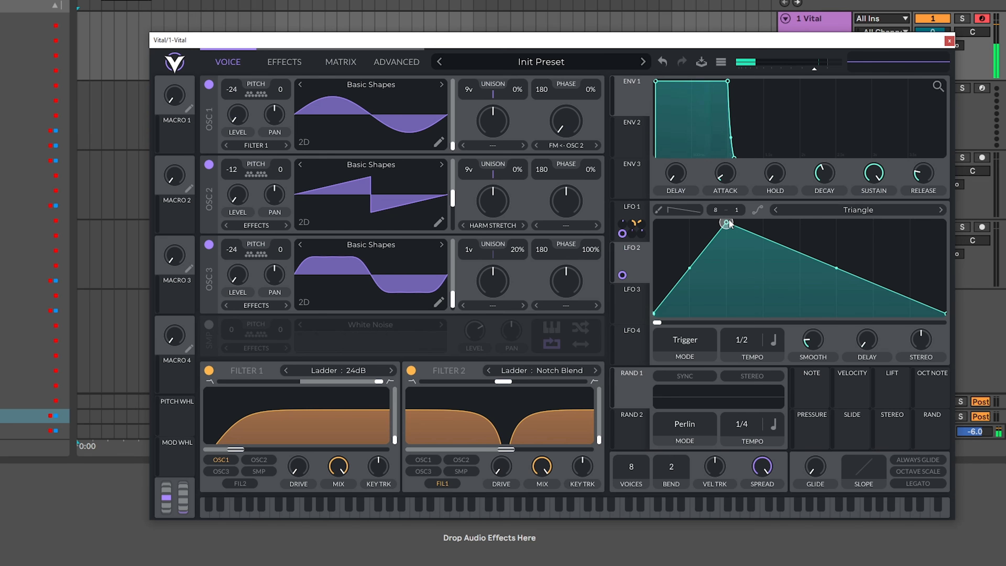
double_click(873, 228)
left_click_drag(873, 228, 908, 354)
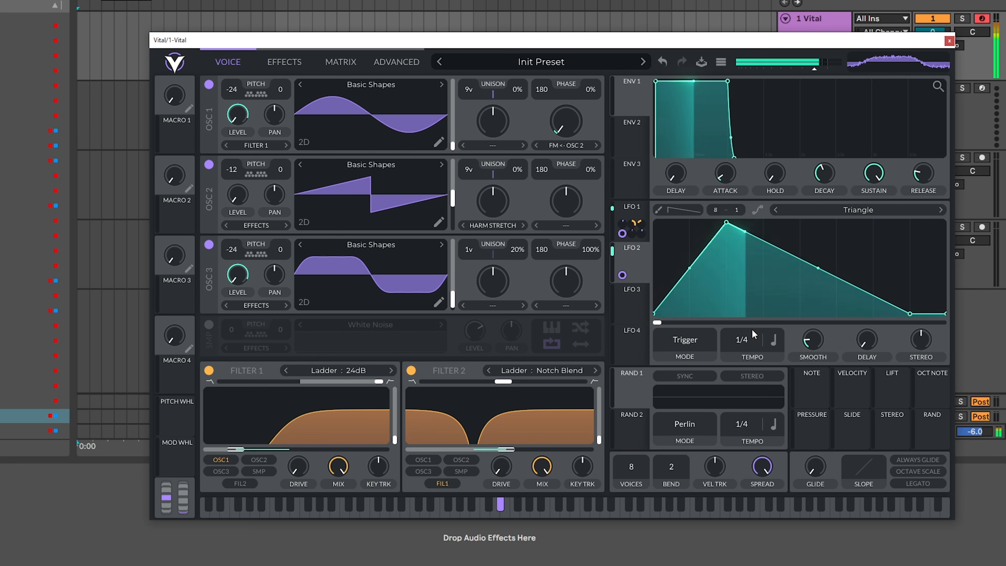
- Enable the Compressor effect in Multiband mode and the Chorus effect
left_click(302, 68)
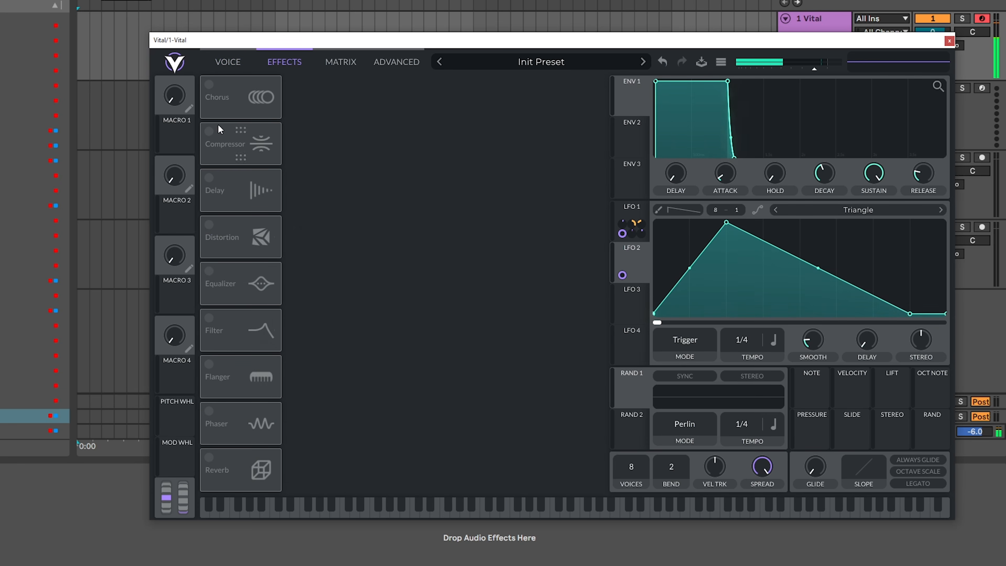
left_click(208, 131)
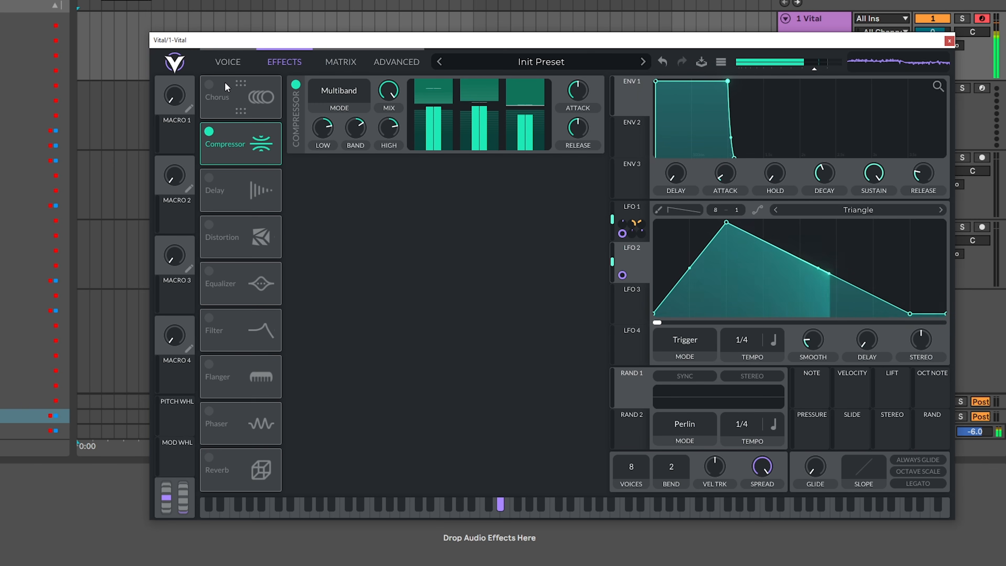
left_click(228, 104)
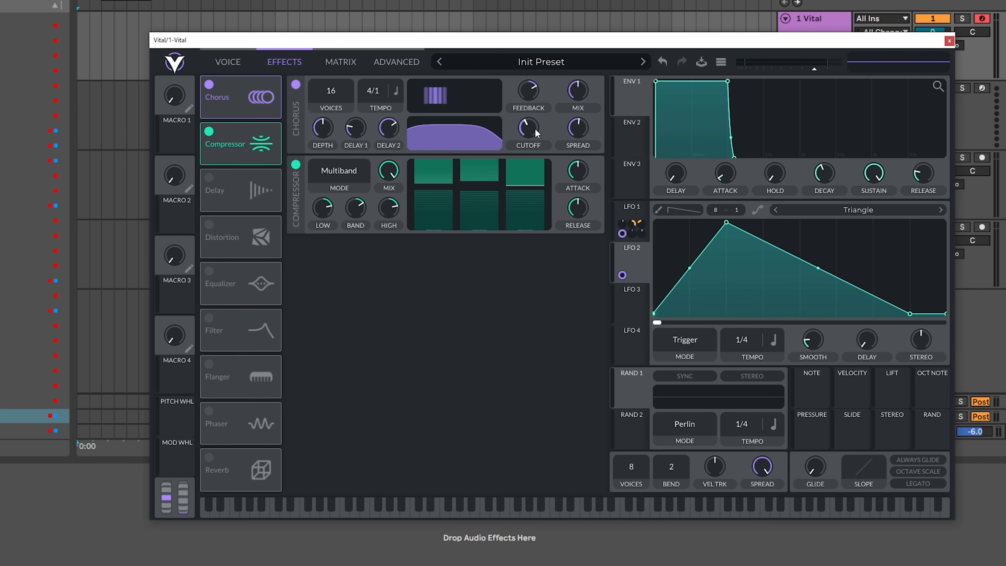
- Set the chorus to 4 voices at a 1/1 tempo, with reduced depth and spread and a raised cutoff for high-pass filtering
left_click_drag(577, 139, 579, 142)
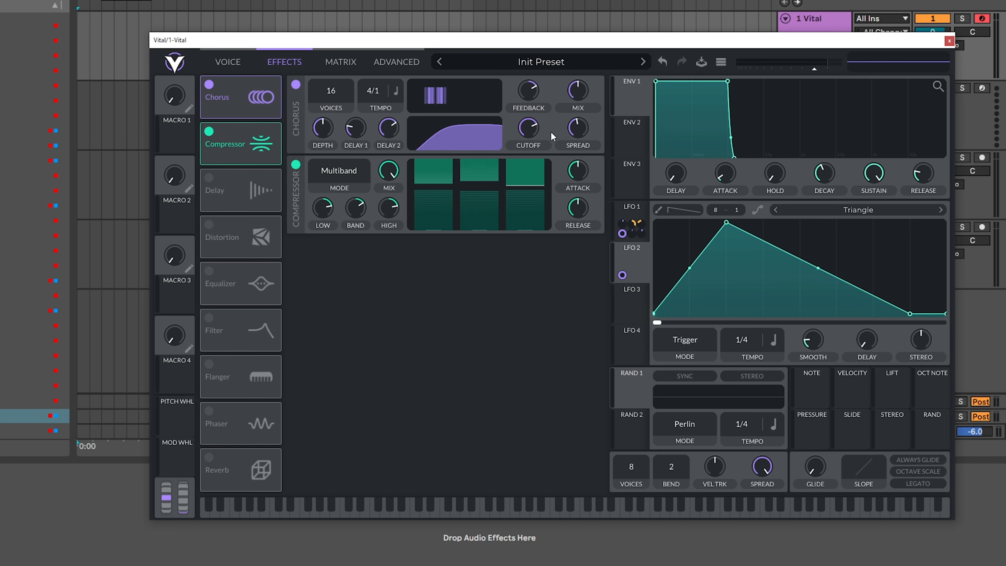
left_click_drag(532, 134, 531, 132)
left_click_drag(331, 94, 297, 298)
left_click_drag(373, 94, 381, 62)
left_click_drag(330, 126, 334, 147)
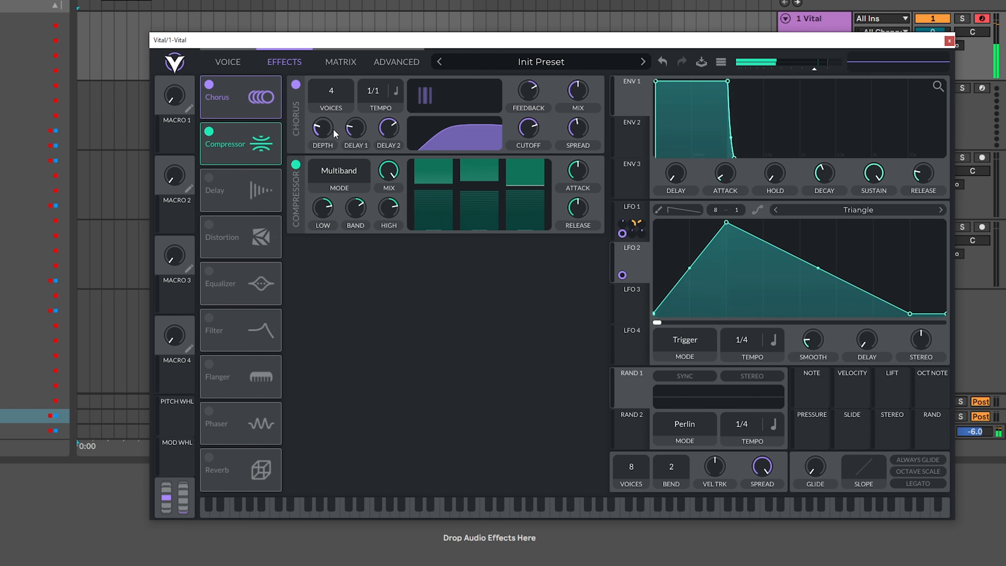
- Lower the chorus mix to zero and modulate it with LFO 1
left_click_drag(576, 93, 575, 195)
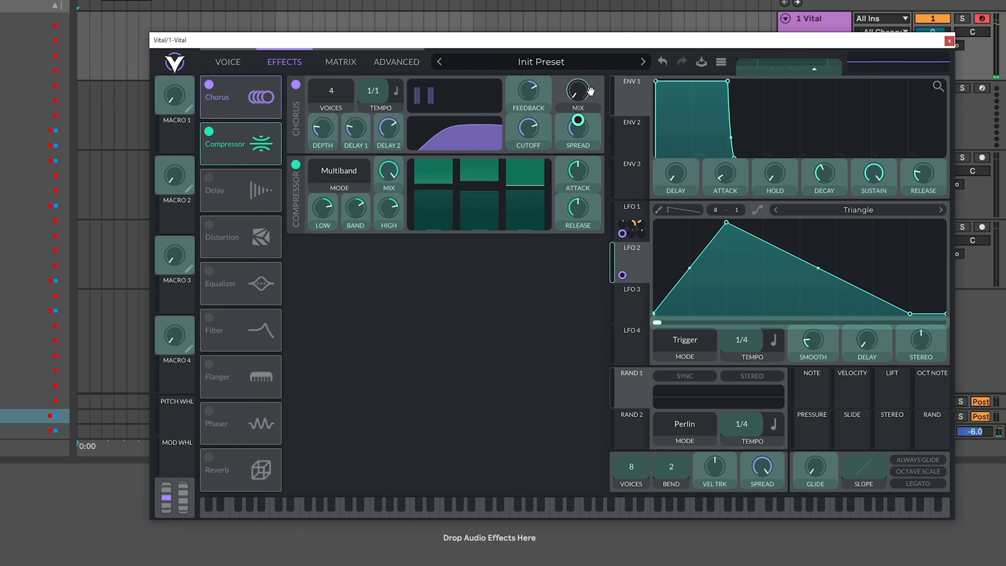
left_click_drag(623, 234, 581, 119)
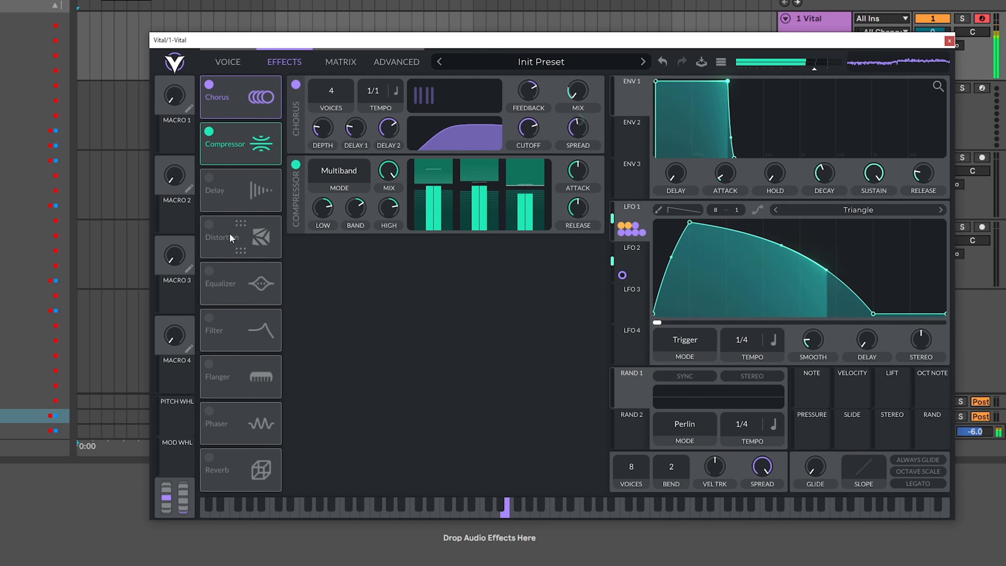
- Enable the Soft Clip distortion, place it directly after the compressor, and raise its drive slightly
left_click(220, 232)
left_click_drag(220, 232, 247, 186)
left_click_drag(492, 250, 495, 234)
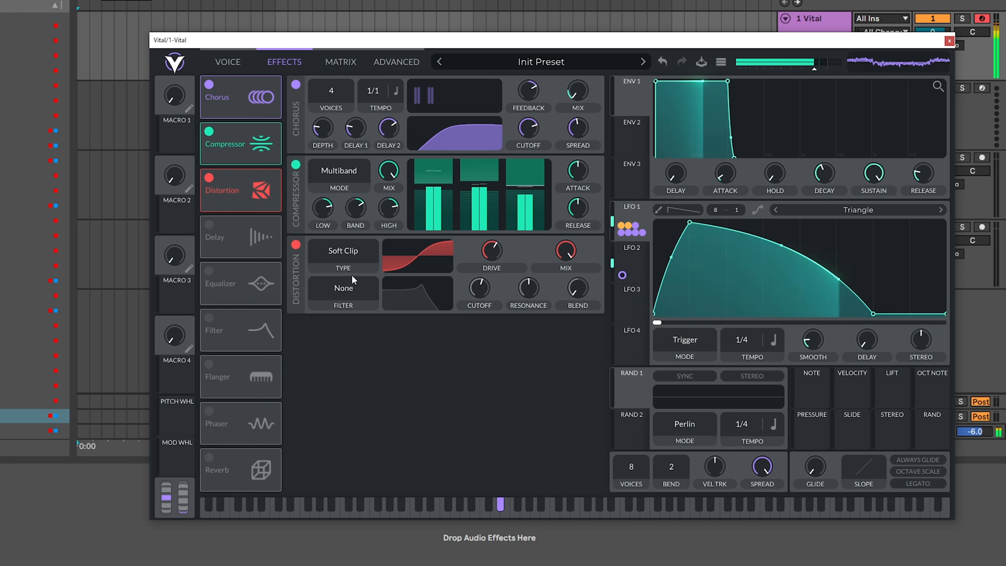
left_click(234, 62)
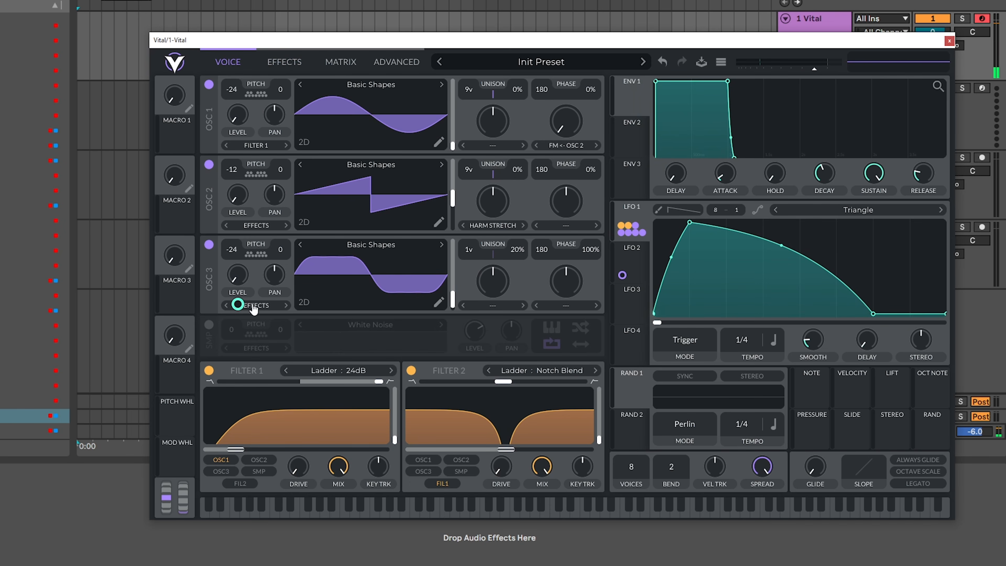
left_click(263, 306)
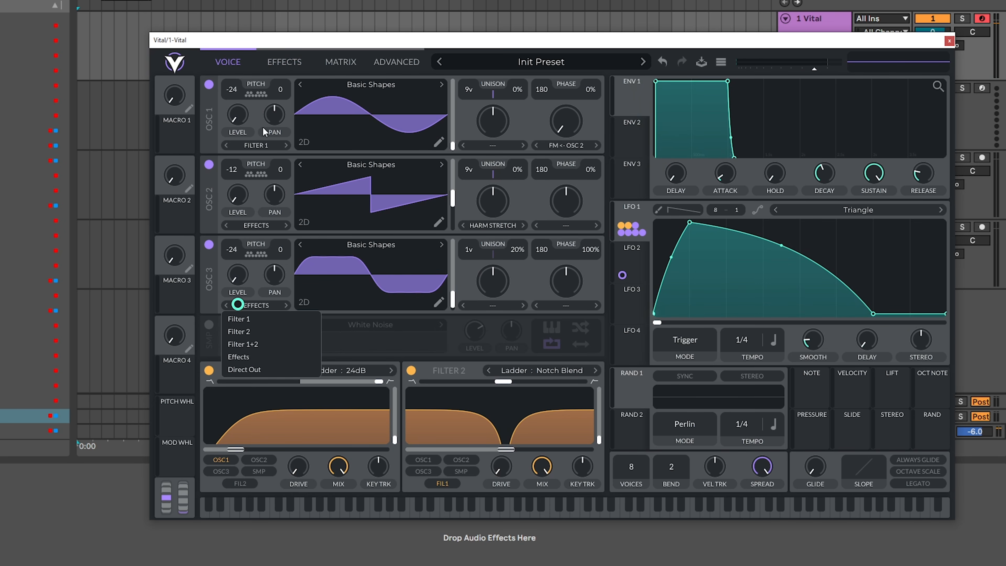
left_click(283, 61)
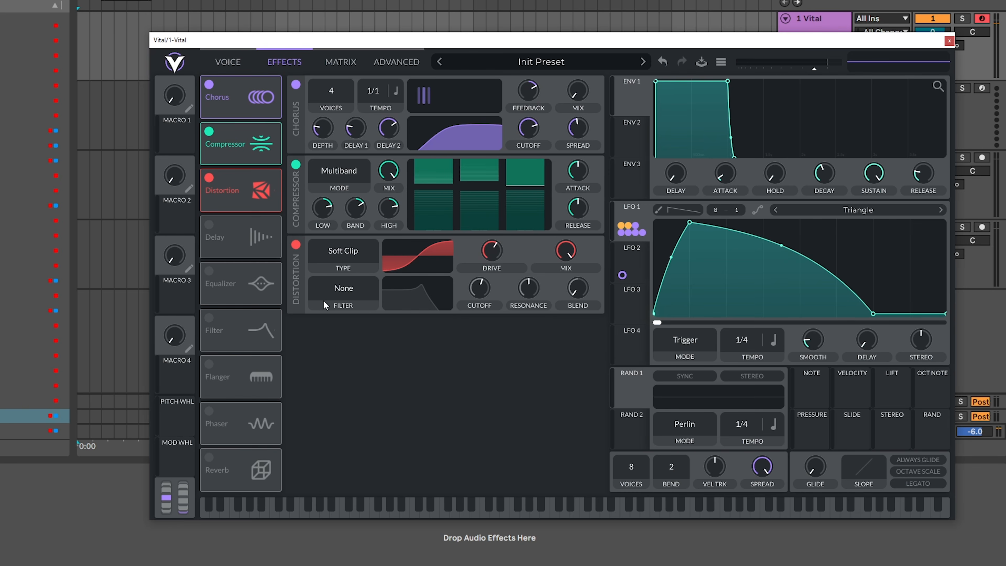
left_click(362, 250)
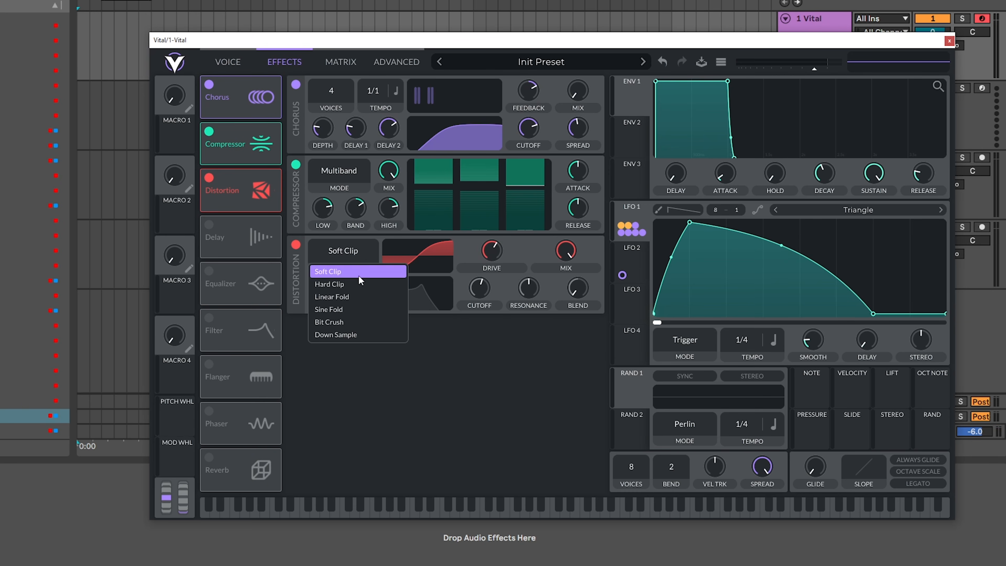
left_click(322, 324)
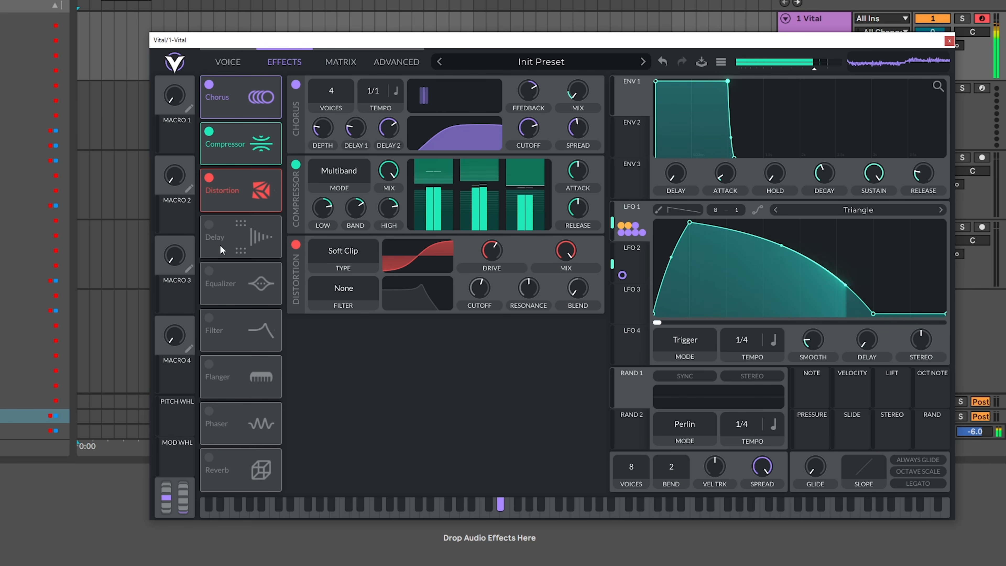
- Enable the delay ahead of the compressor, reduce its feedback and spread, and set its filter cutoff to about 96.7
left_click_drag(227, 242, 246, 162)
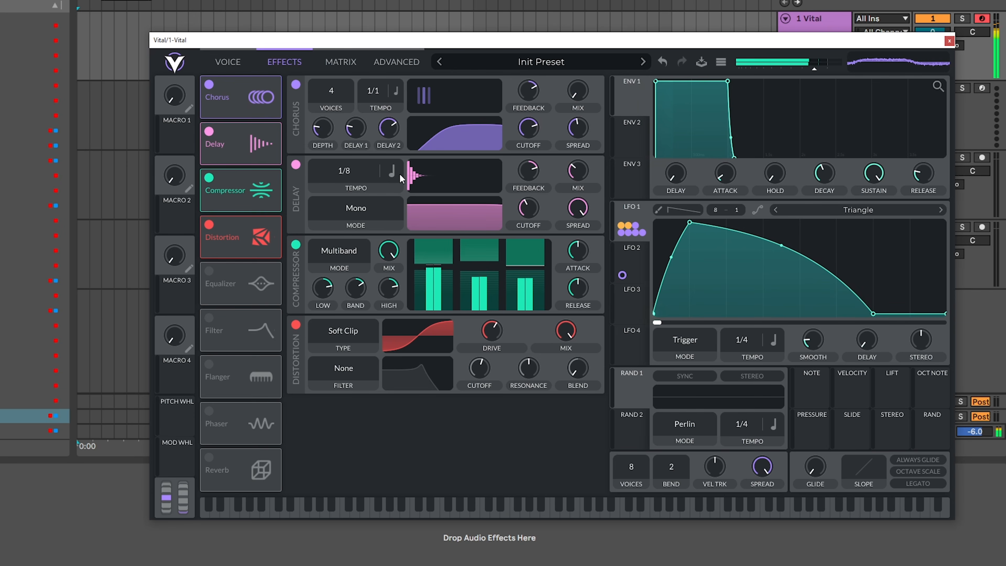
left_click_drag(530, 181, 529, 187)
left_click_drag(583, 213, 583, 233)
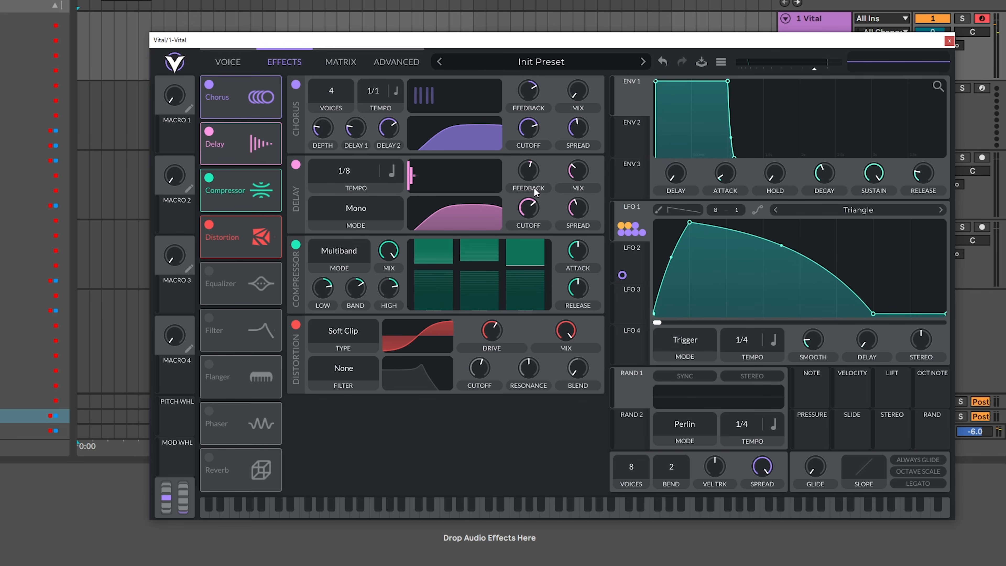
left_click_drag(537, 205, 536, 205)
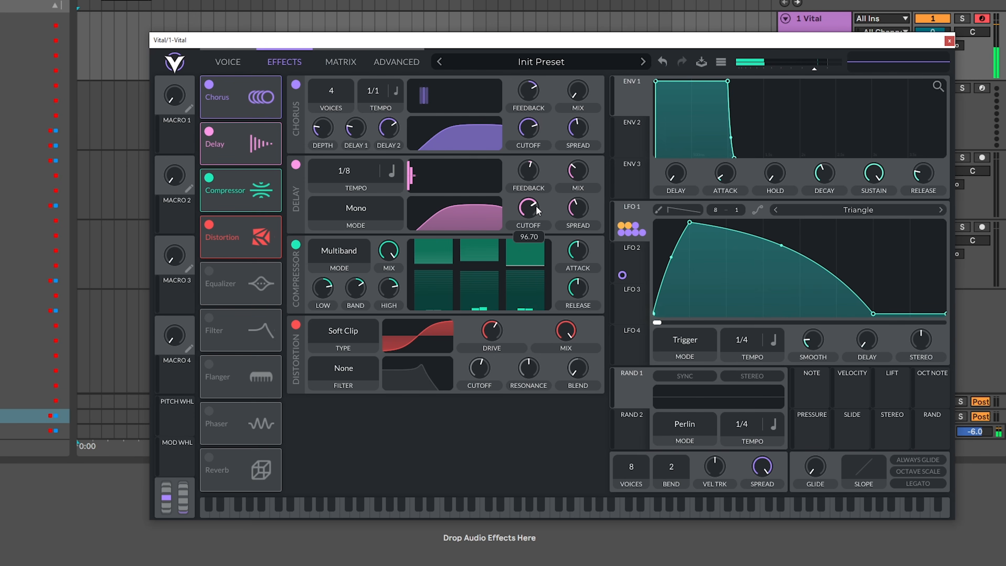
- Switch the delay's timing to seconds, set it to 0.024 secs, and raise its mix slightly
left_click(391, 173)
left_click(398, 190)
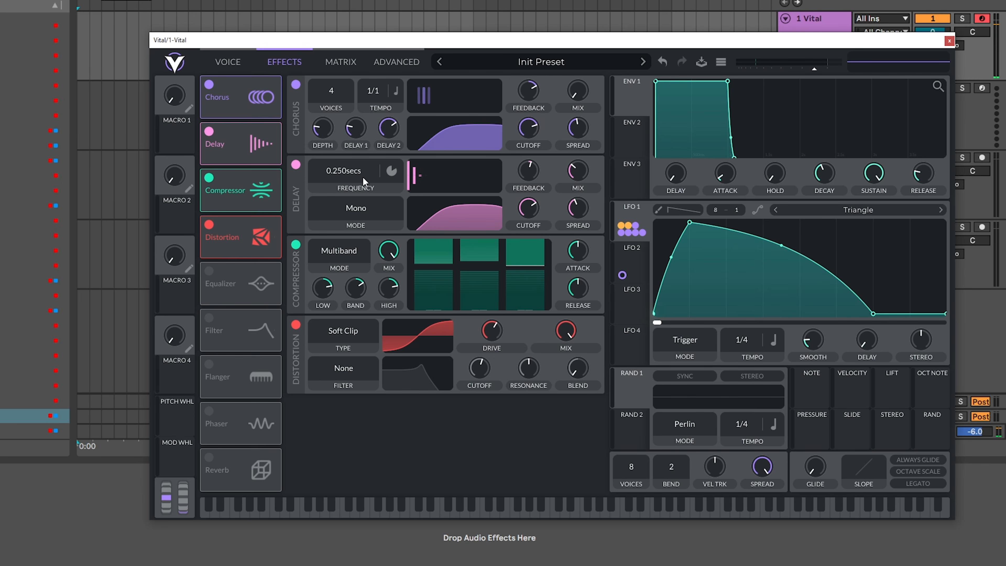
left_click_drag(343, 139, 343, 143)
left_click_drag(378, 44, 356, 46)
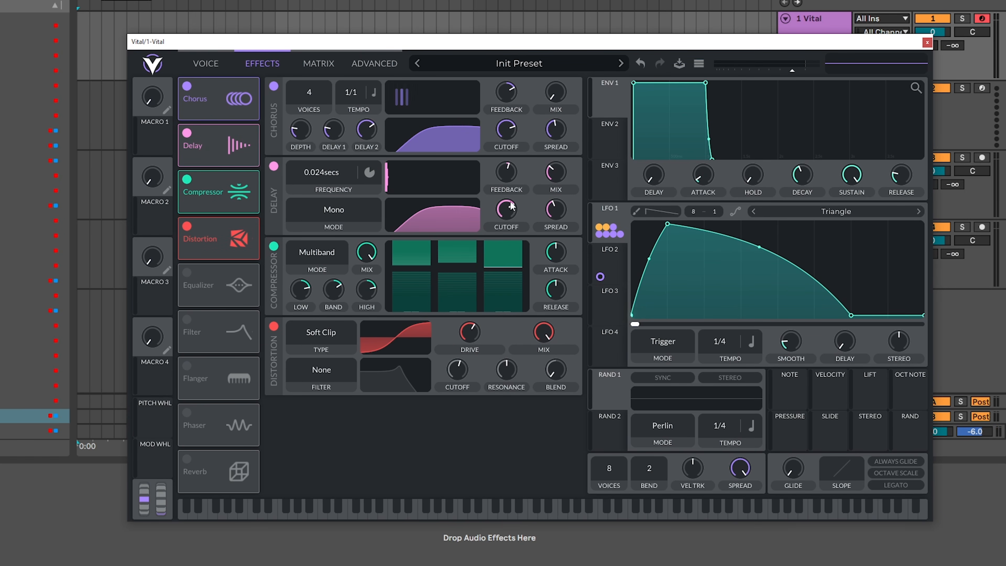
left_click_drag(555, 175, 556, 169)
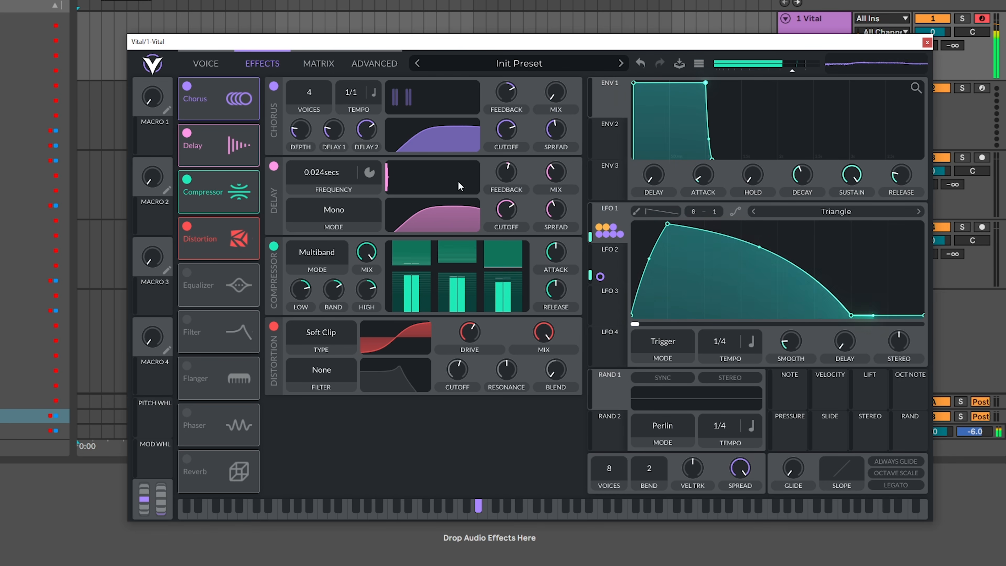
- Set the delay time to 0.026 secs, modulate the delay mix with LFO 1, and fine-tune the delay feedback
left_click_drag(324, 169, 326, 175)
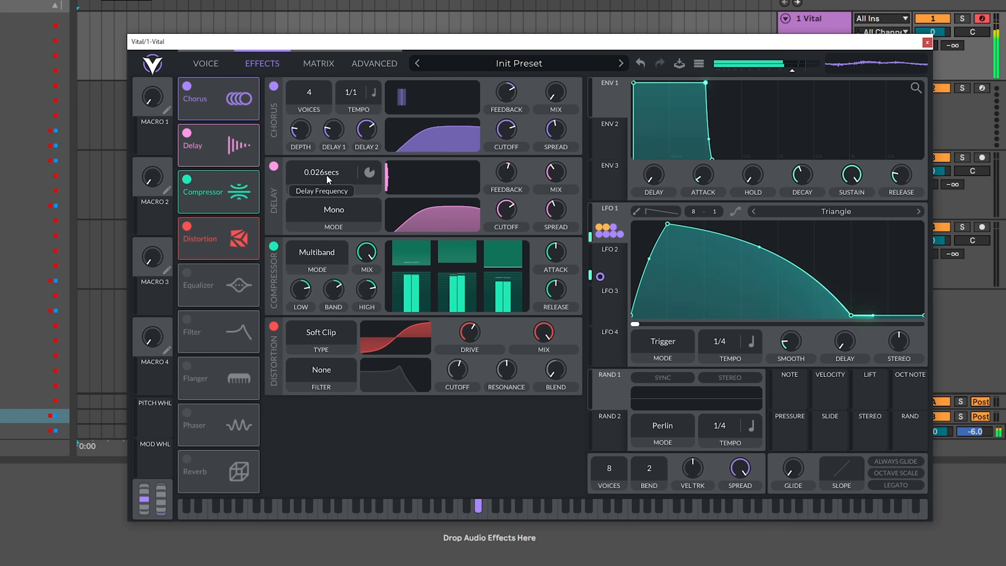
left_click_drag(594, 205, 557, 179)
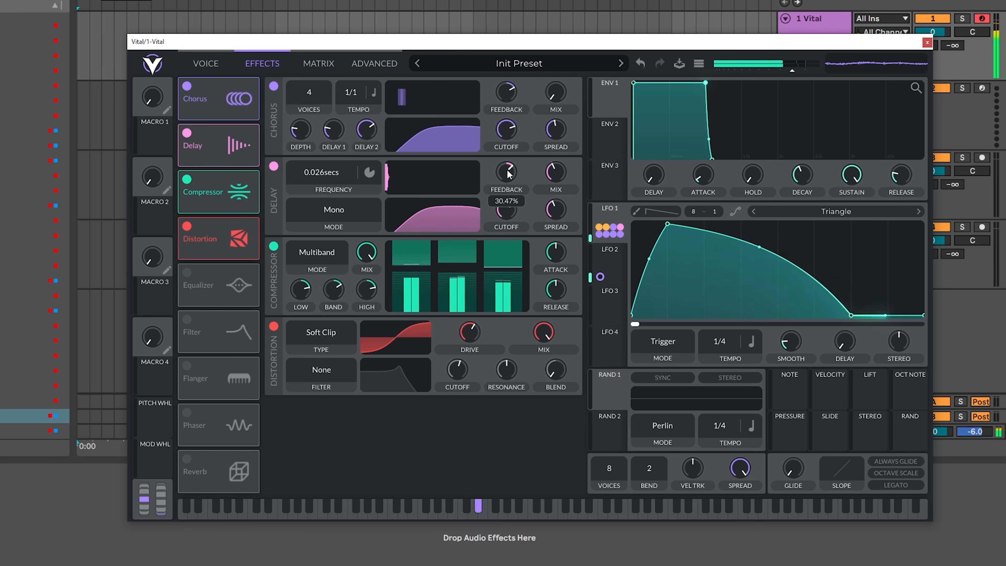
left_click_drag(508, 175, 507, 175)
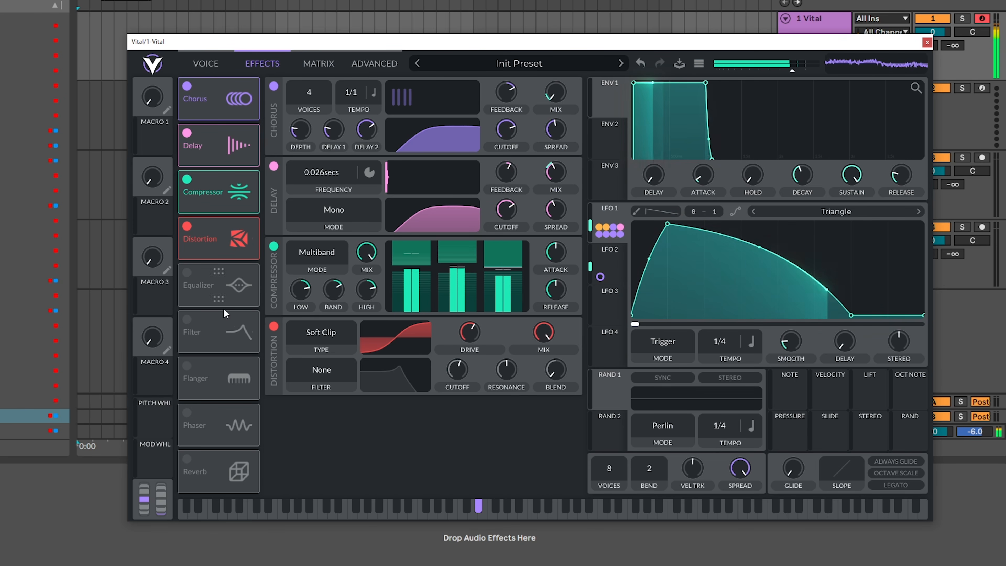
- Enable the filter effect directly after the distortion and set its type to Diode Low Cut
left_click(187, 319)
left_click_drag(232, 324, 231, 279)
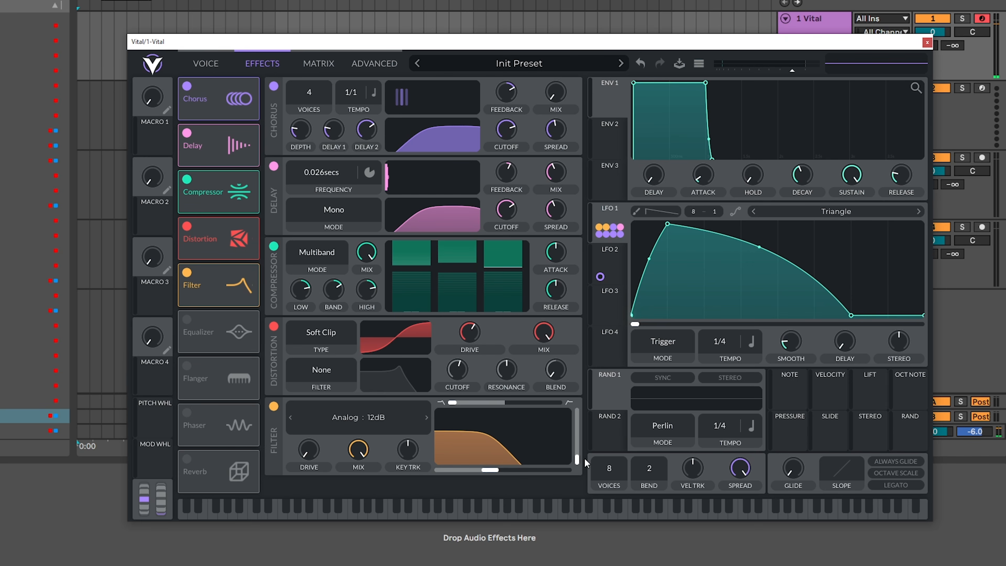
left_click(392, 428)
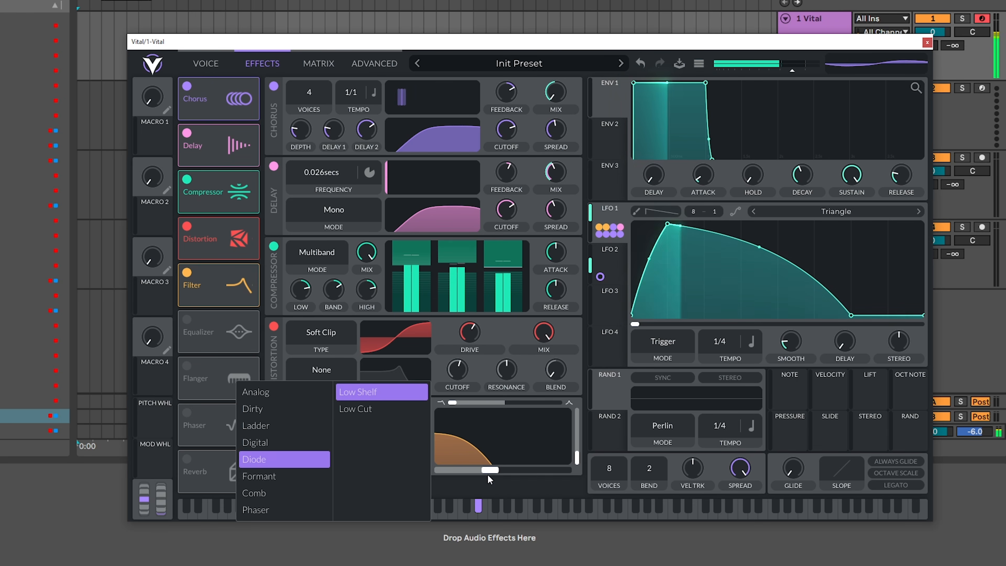
left_click(382, 392)
left_click_drag(555, 476, 783, 472)
left_click(427, 418)
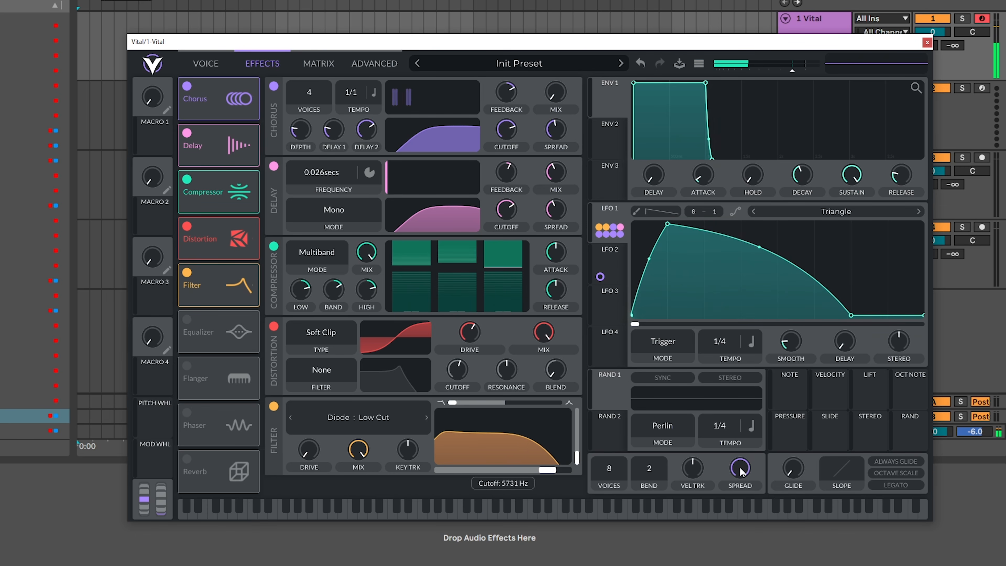
- Modulate the effects filter's cutoff with LFO 1 and lower the filter's resonance
left_click_drag(610, 217, 509, 469)
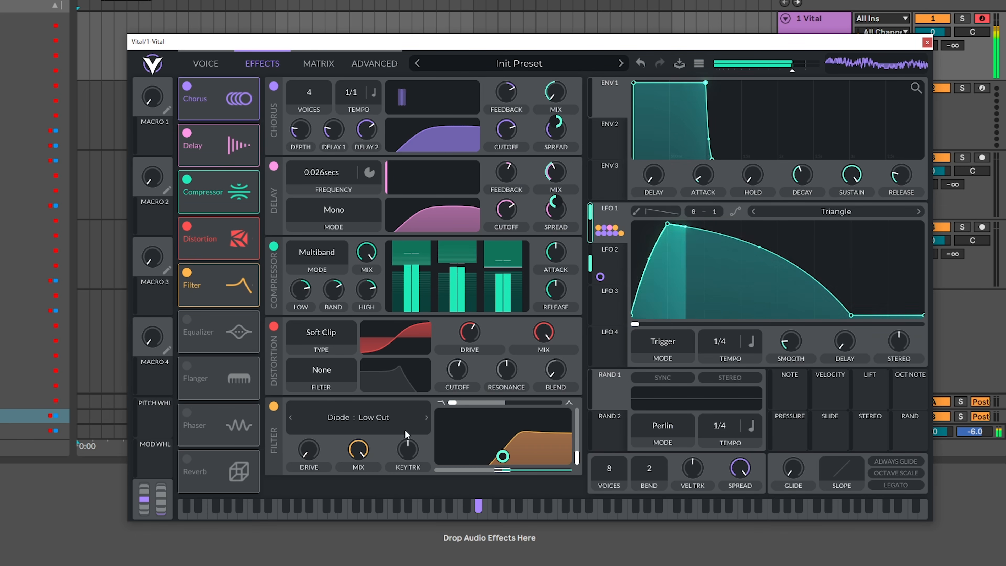
left_click(290, 418)
left_click(426, 417)
mouse_move(508, 462)
left_click_drag(578, 458, 575, 496)
left_click_drag(451, 404, 467, 423)
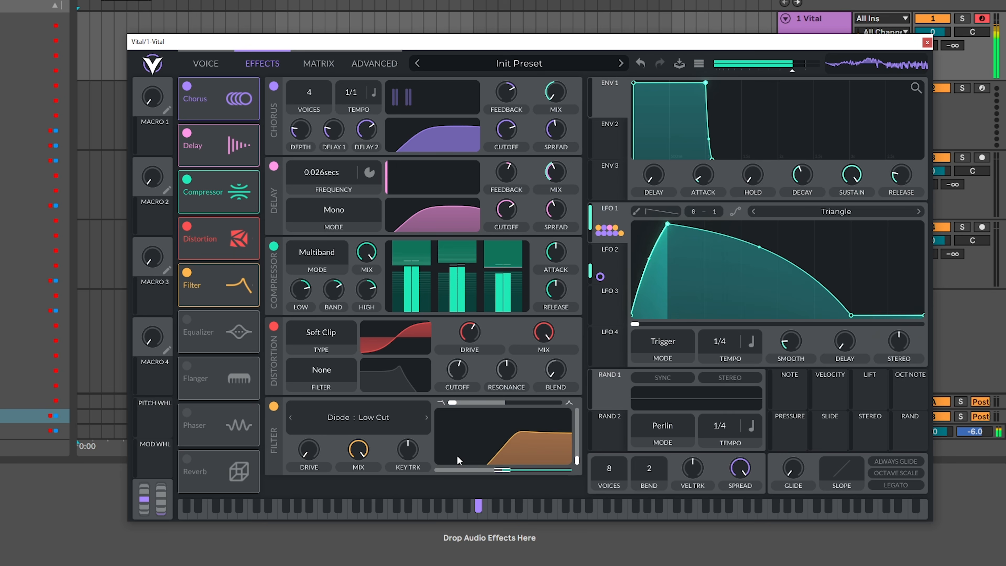
- Try the effects filter's mix and drive, and lower its cutoff to about 301.1 Hz
left_click_drag(359, 456, 371, 411)
left_click_drag(311, 452, 303, 474)
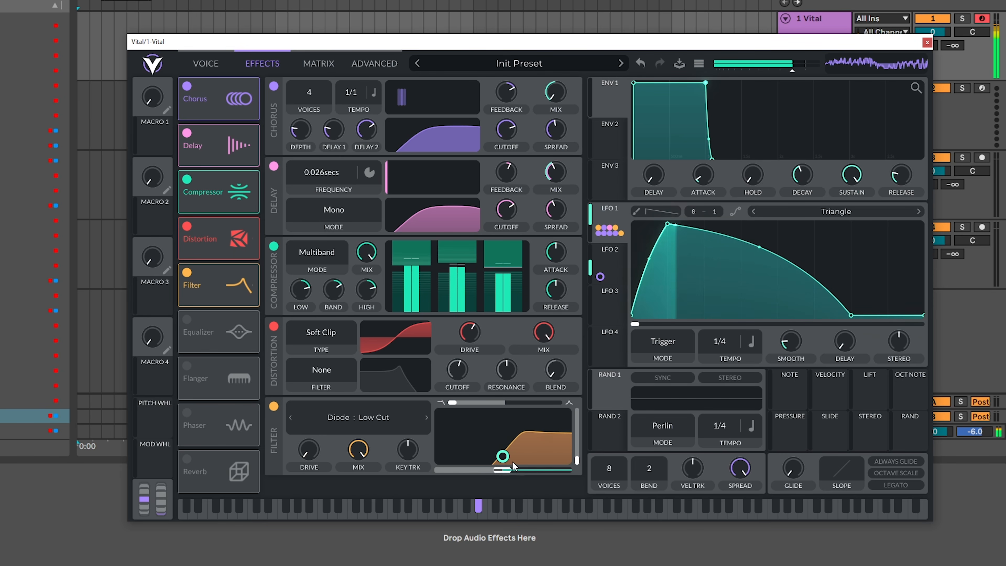
left_click_drag(501, 471, 493, 475)
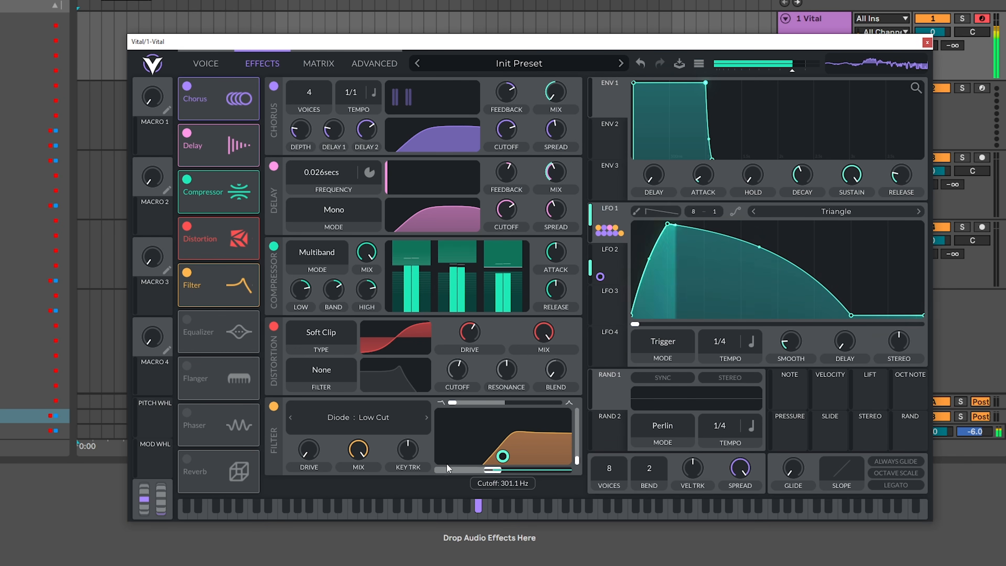
- Enable the reverb, place it directly after the filter, and set its mix to about 30.49%
left_click(187, 459)
left_click_drag(194, 462, 202, 328)
left_click_drag(582, 371, 583, 509)
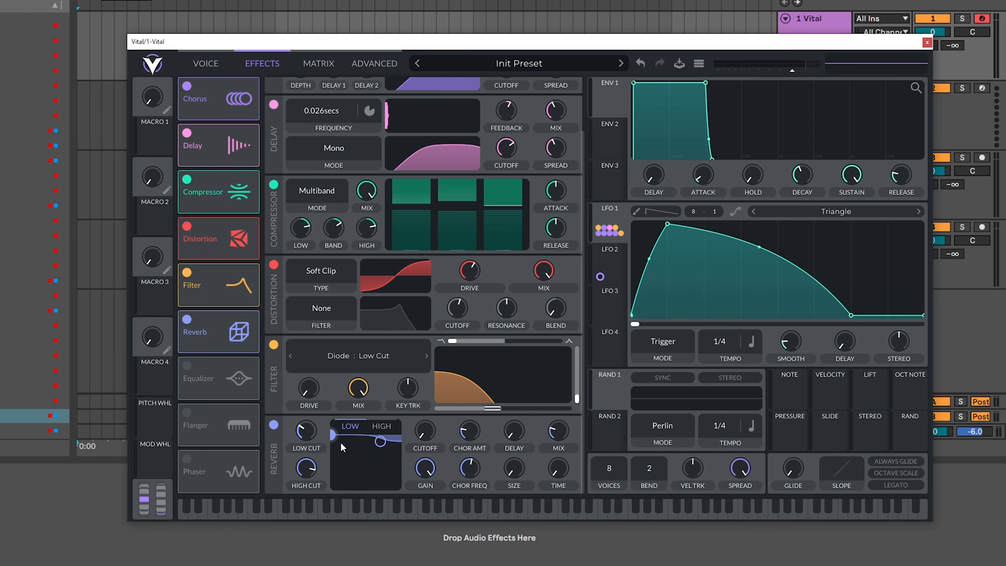
left_click_drag(563, 434, 563, 429)
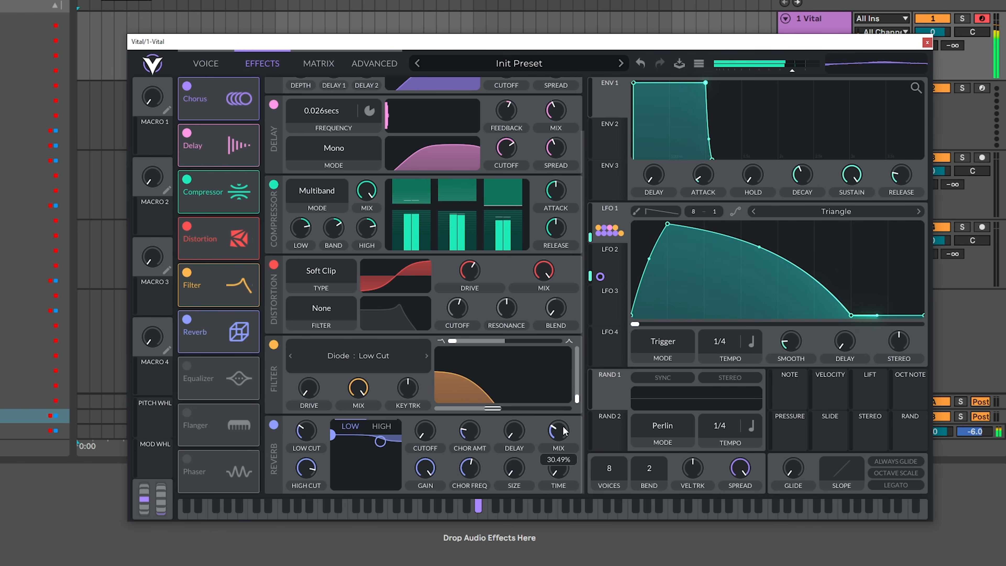
- Select the reverb's high band, raise the reverb mix to about 37.20%, and raise its low cut
left_click(382, 426)
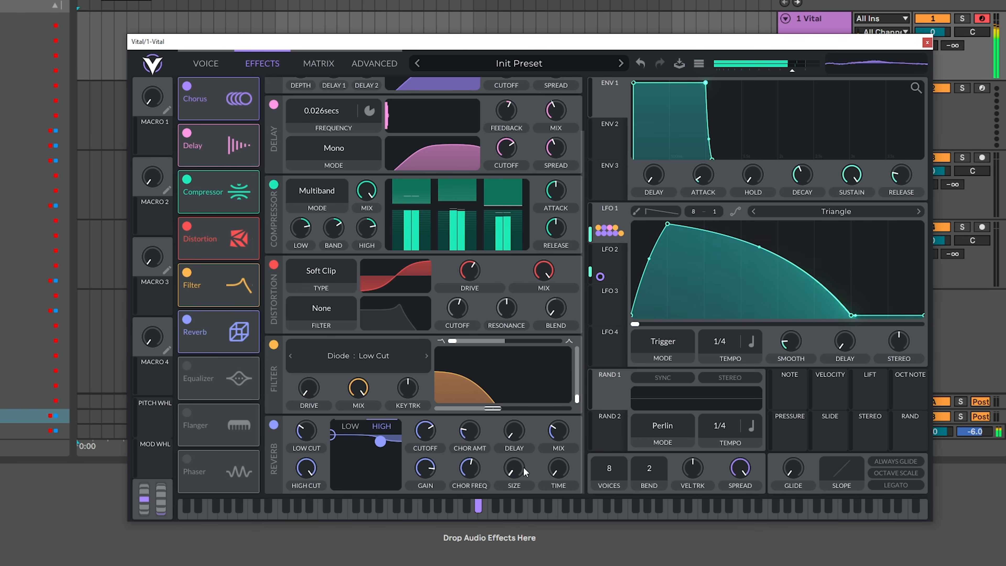
mouse_move(559, 436)
left_mouse_down()
mouse_move(566, 408)
mouse_move(564, 431)
left_mouse_up()
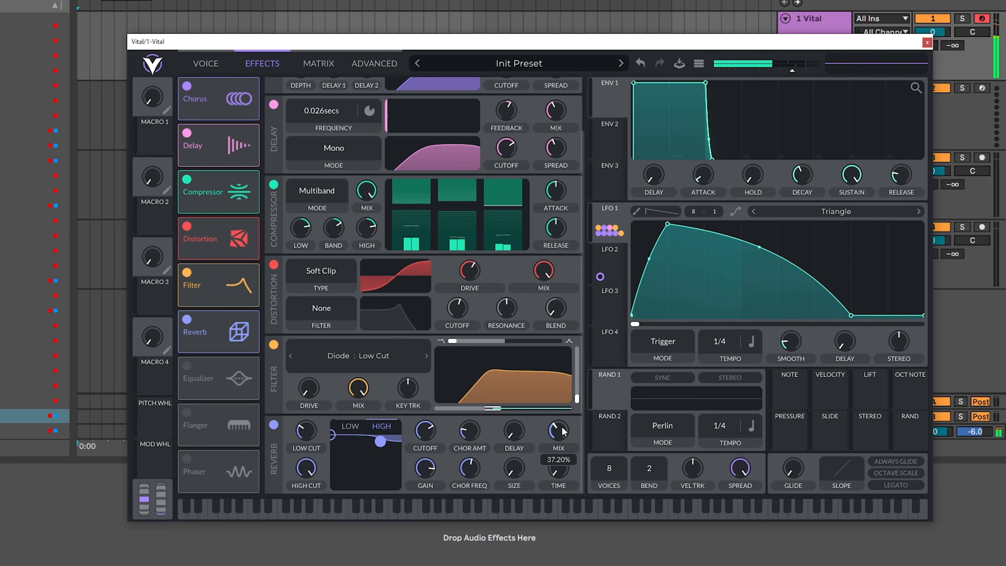
left_click_drag(307, 470, 340, 369)
left_click_drag(310, 429, 311, 426)
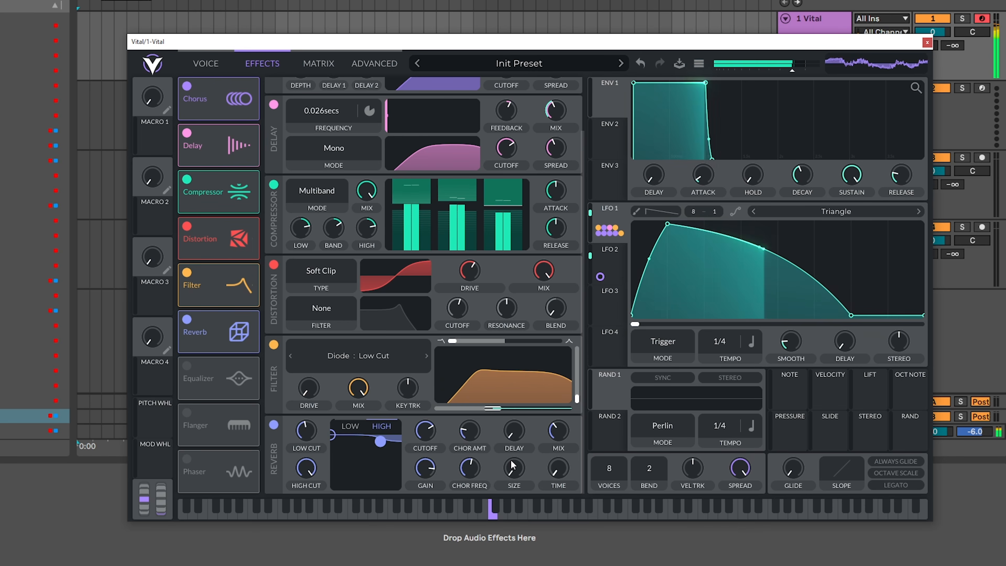
- Move the reverb between the delay and the compressor and raise its mix to about 51.25%
left_click_drag(238, 332, 241, 204)
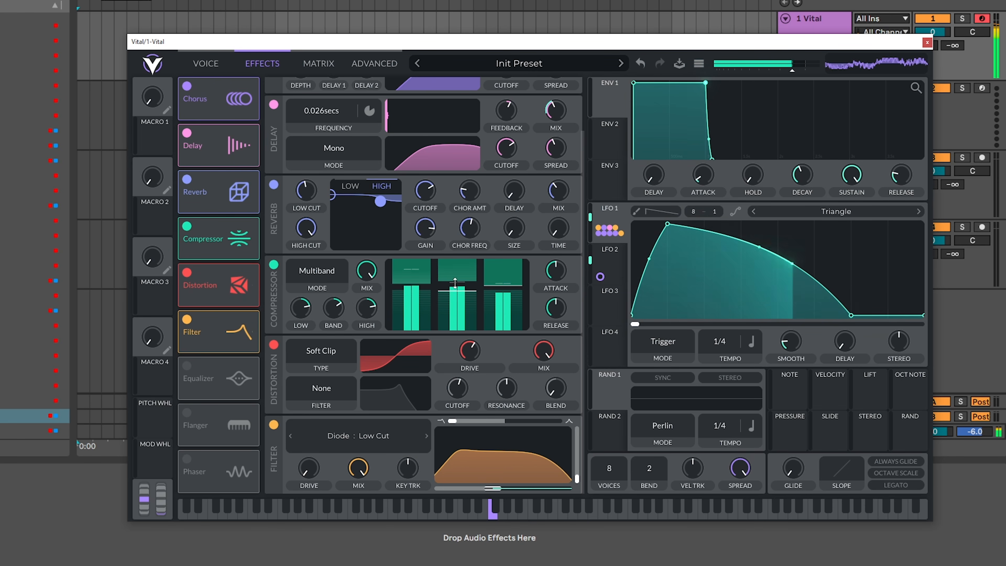
mouse_move(568, 187)
left_click_drag(567, 187, 567, 208)
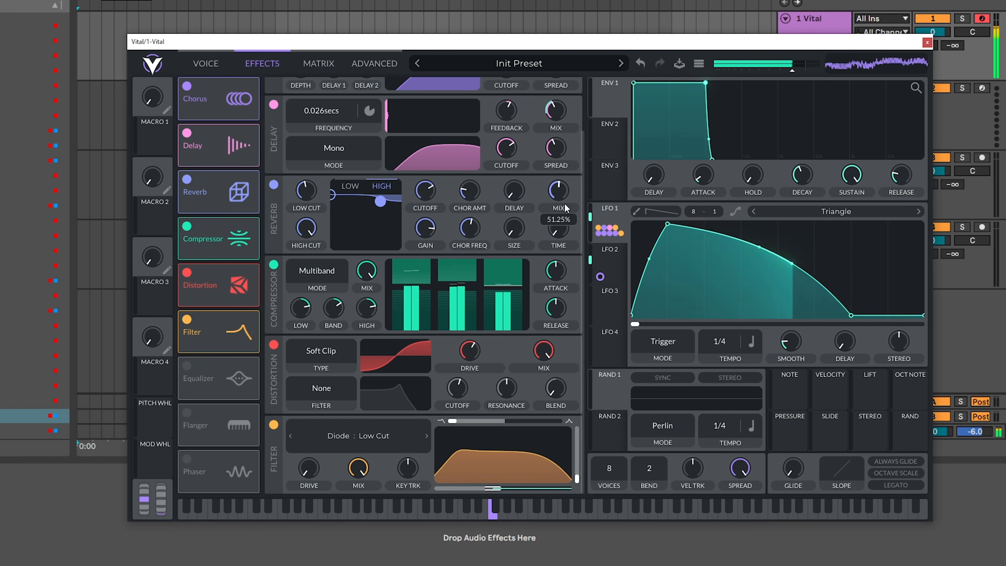
- Lengthen LFO 1's decay by moving the point where it reaches zero nearer to the end of the cycle
left_click(223, 70)
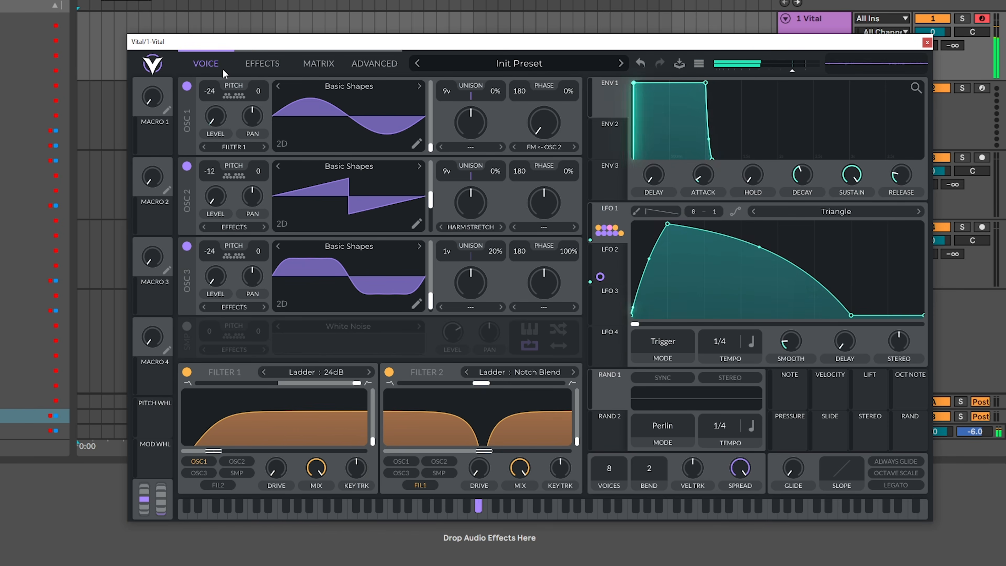
left_click(265, 73)
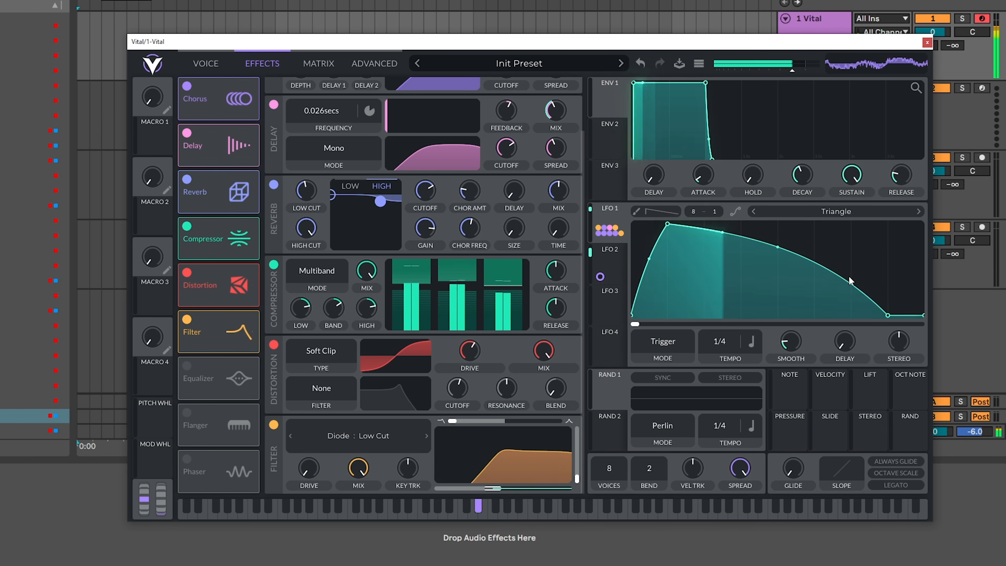
mouse_move(888, 316)
left_mouse_down()
mouse_move(851, 319)
mouse_move(892, 321)
left_mouse_up()
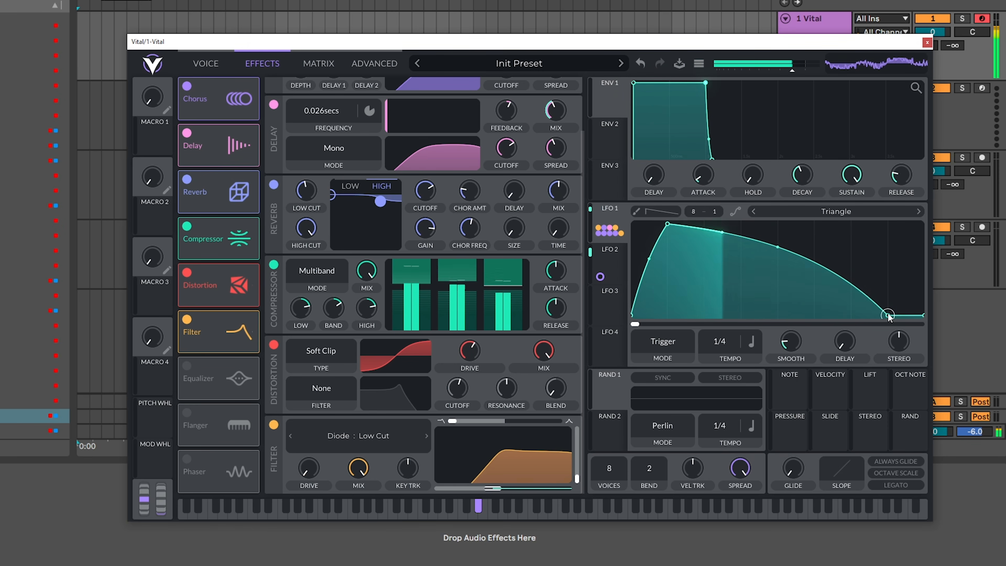
- Try a concave LFO 1 decay running to the cycle's end, and restore the convex curve with its late zero point
double_click(890, 317)
left_click_drag(796, 247, 780, 288)
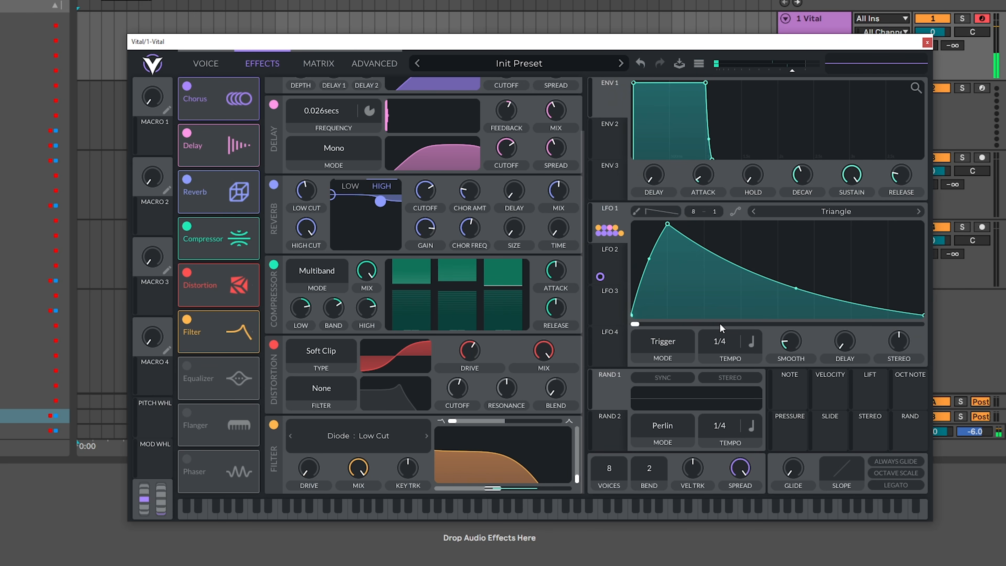
left_click_drag(799, 290, 811, 241)
double_click(882, 284)
left_click_drag(882, 284, 893, 327)
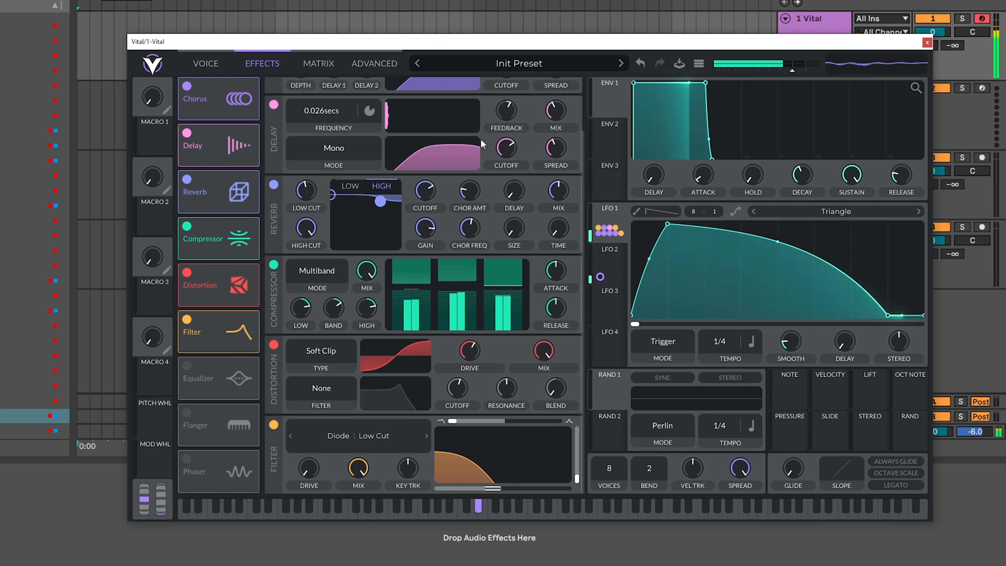
- Enable the equalizer, cut its mid band slightly at a higher cutoff, and modulate that cutoff with LFO 1 by about -24.22
left_click(187, 367)
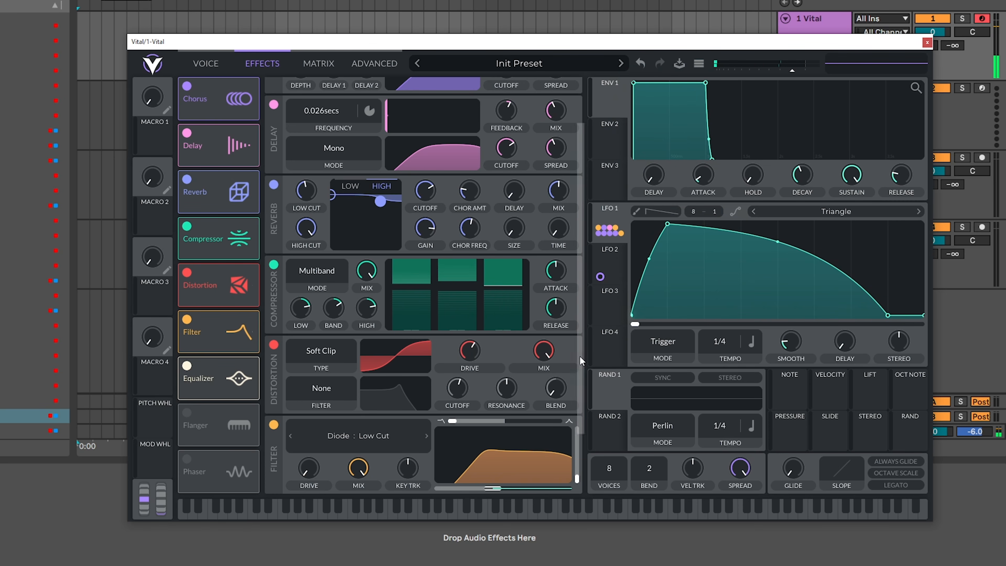
scroll(581, 360, "down", 3)
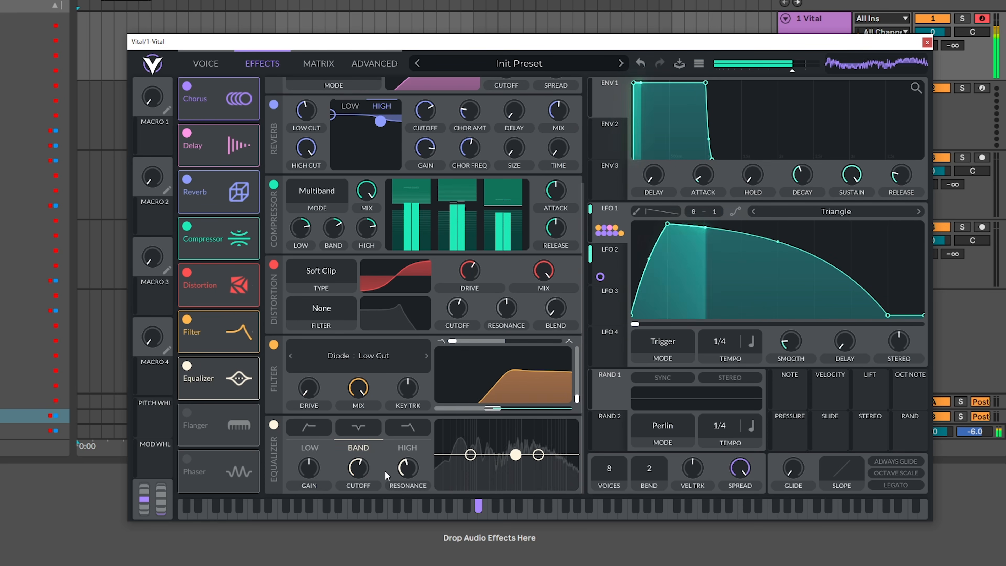
left_click_drag(361, 471, 313, 463)
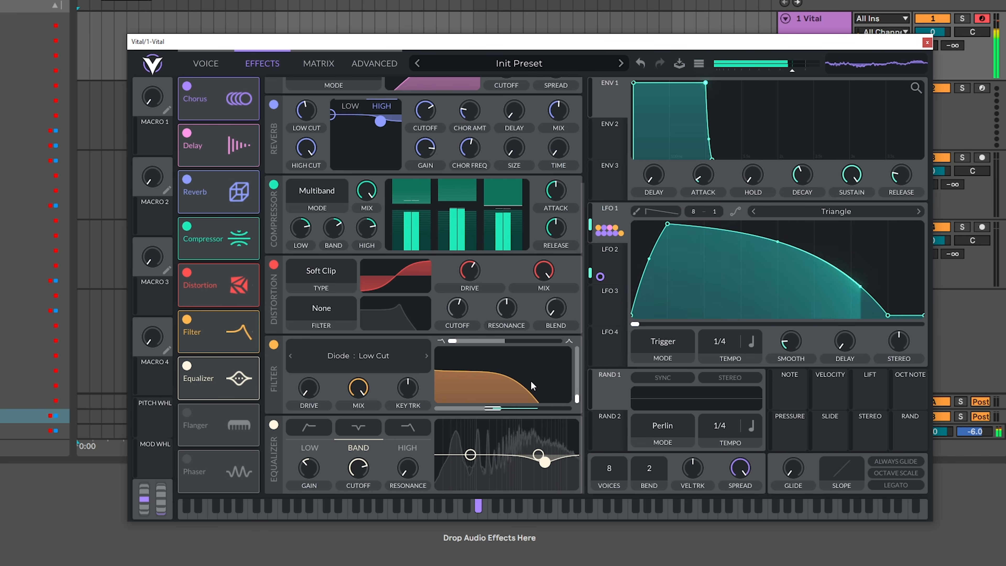
left_click_drag(612, 230, 354, 499)
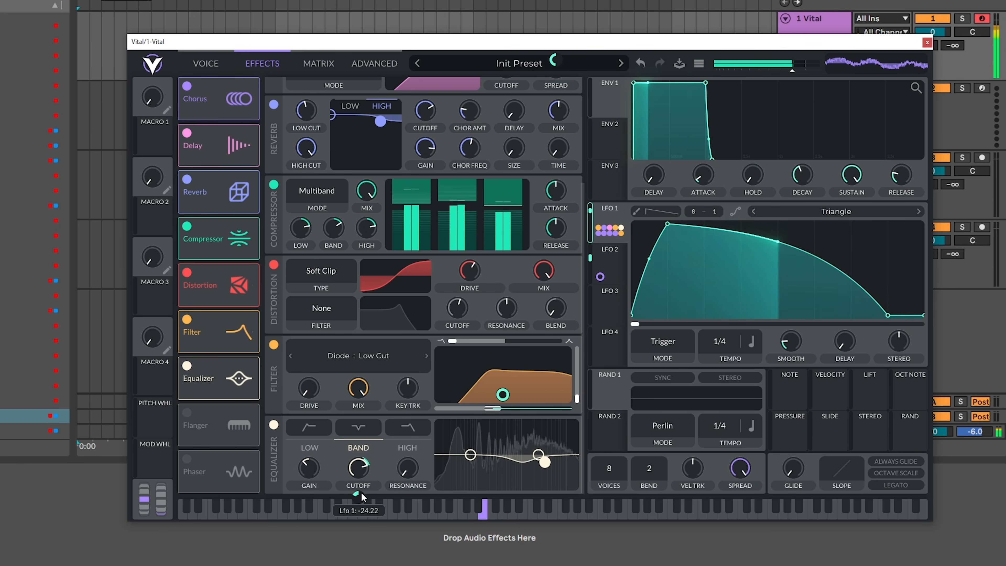
- Enable the White Noise sampler with its level at zero, modulate that level with LFO 1, and route it into Filter 1
left_click(212, 70)
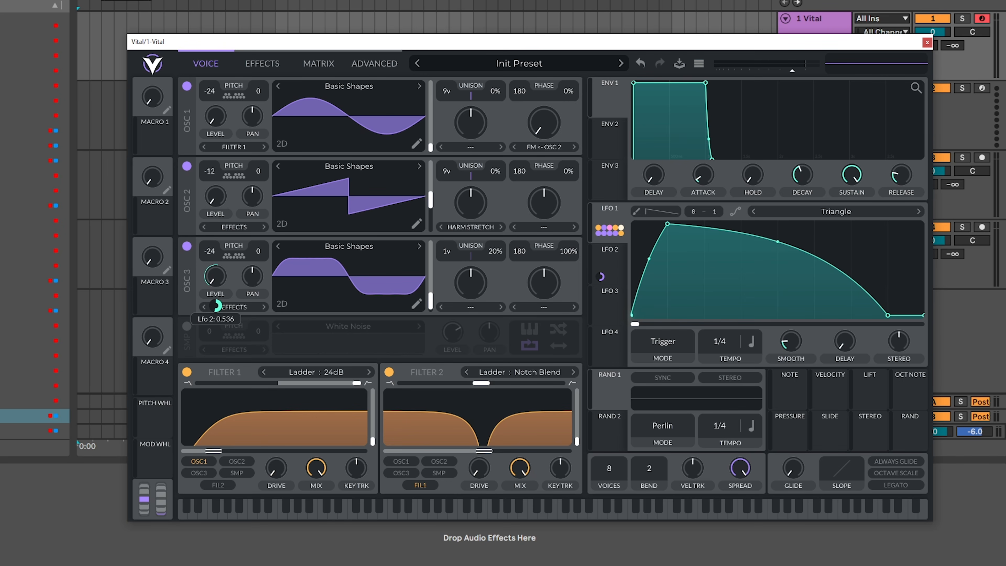
left_click(188, 326)
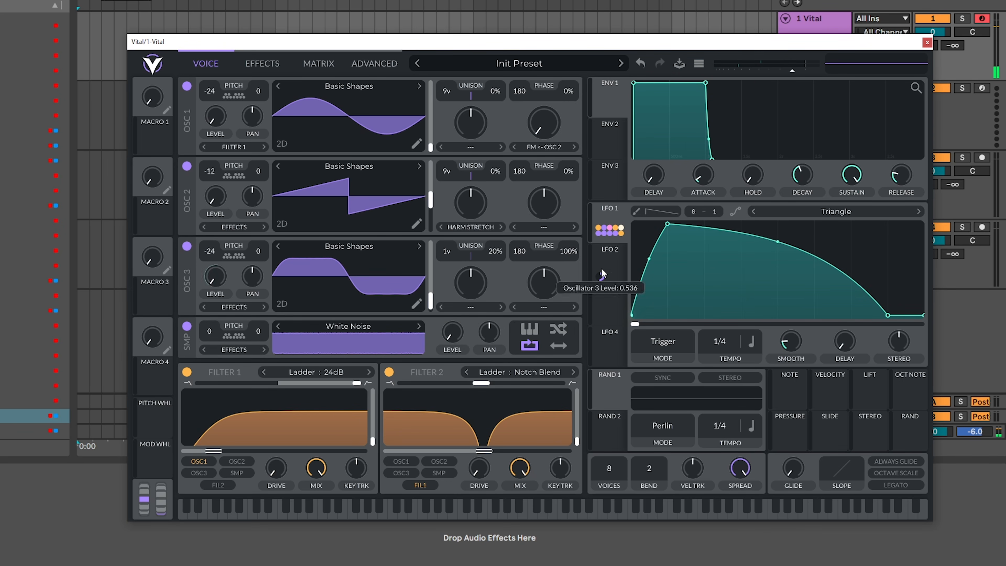
left_click_drag(610, 230, 452, 364)
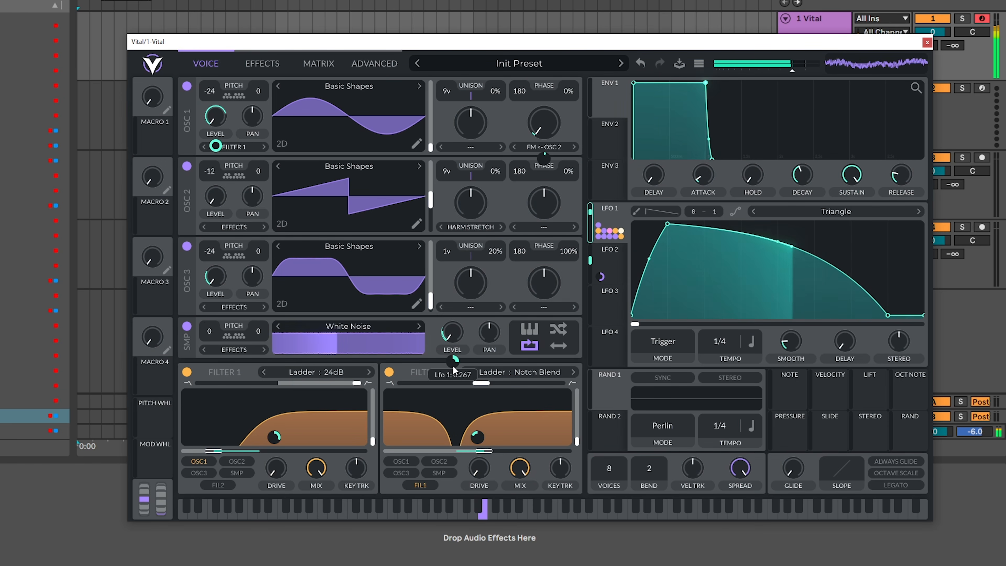
left_click(235, 475)
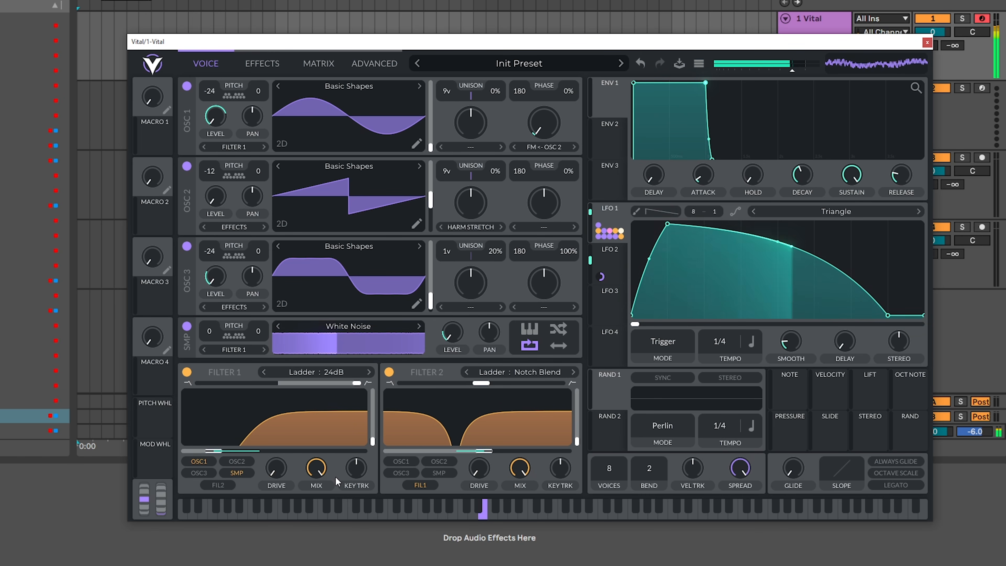